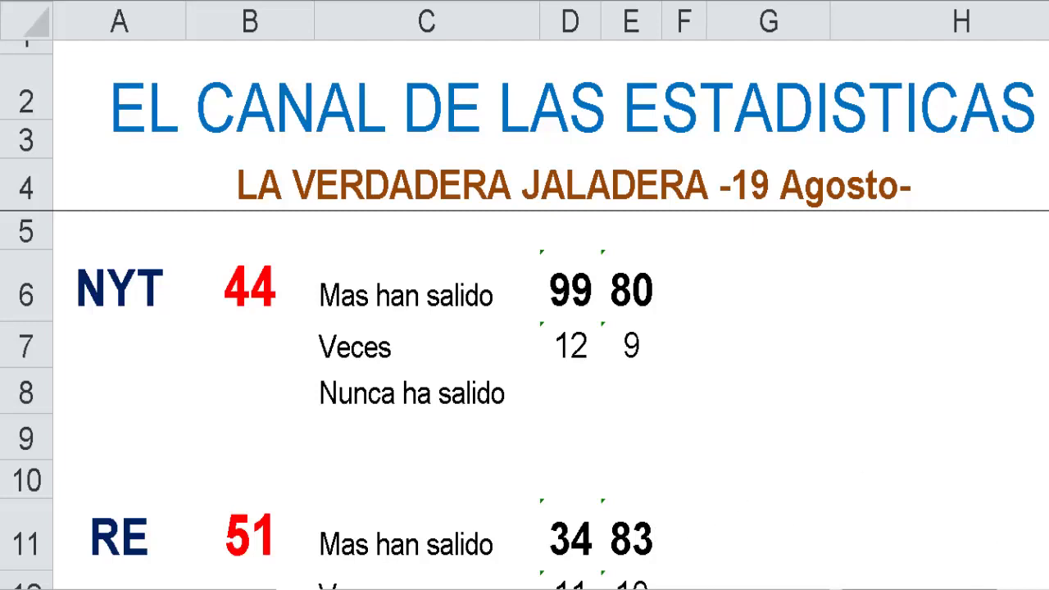
# Step: On the draws sheet, copy the table filtered to 7 in column B, from header cell B3 through the last row and column
pyautogui.click(571, 289)
pyautogui.hotkey('ctrl', 'pagedown')
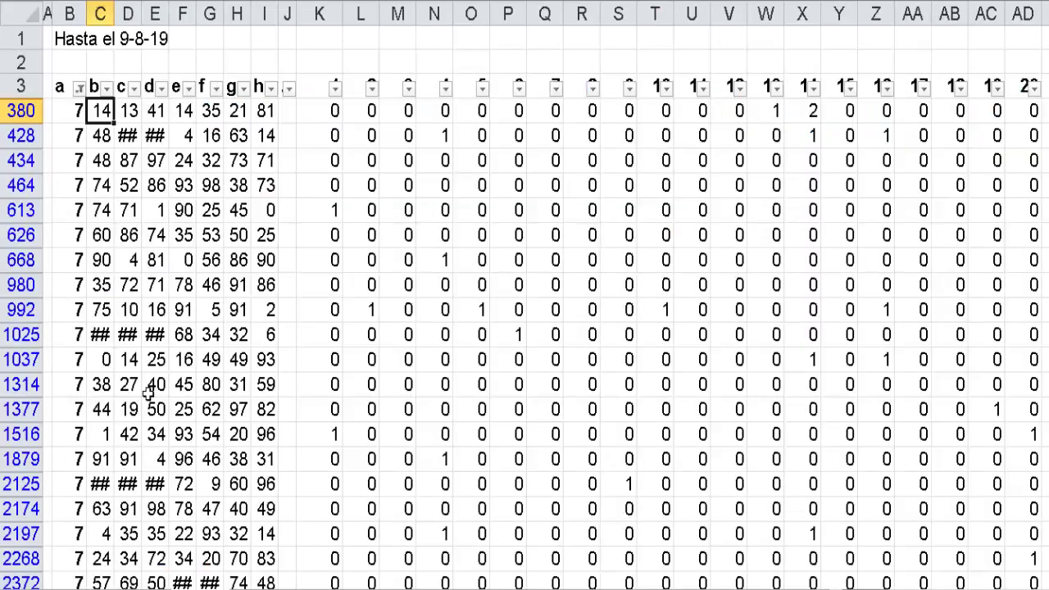
pyautogui.click(74, 359)
pyautogui.hotkey('ctrl', 'Up')
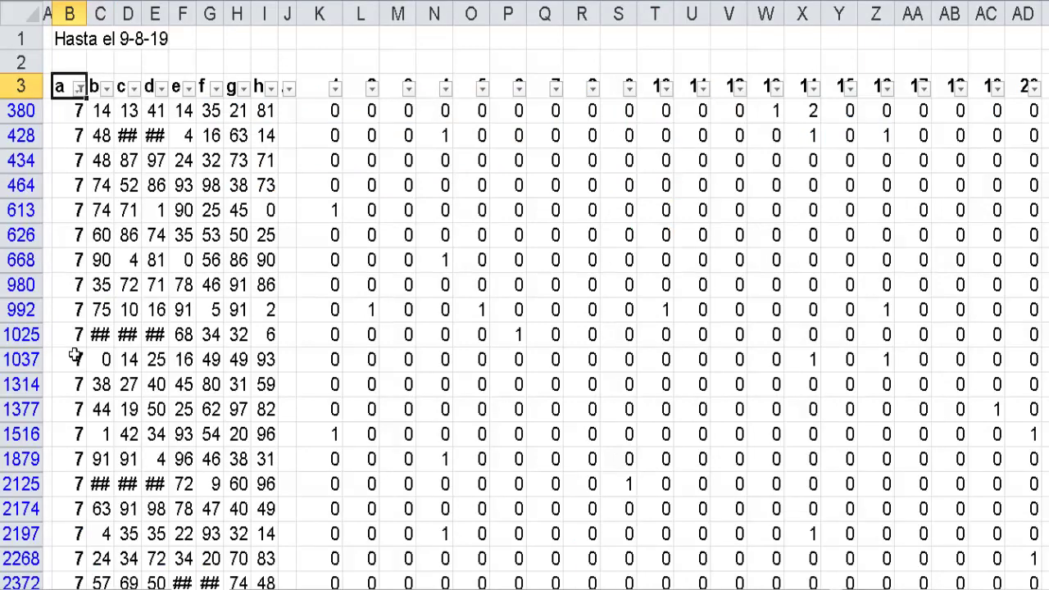
pyautogui.hotkey('ctrl', 'shift', 'End')
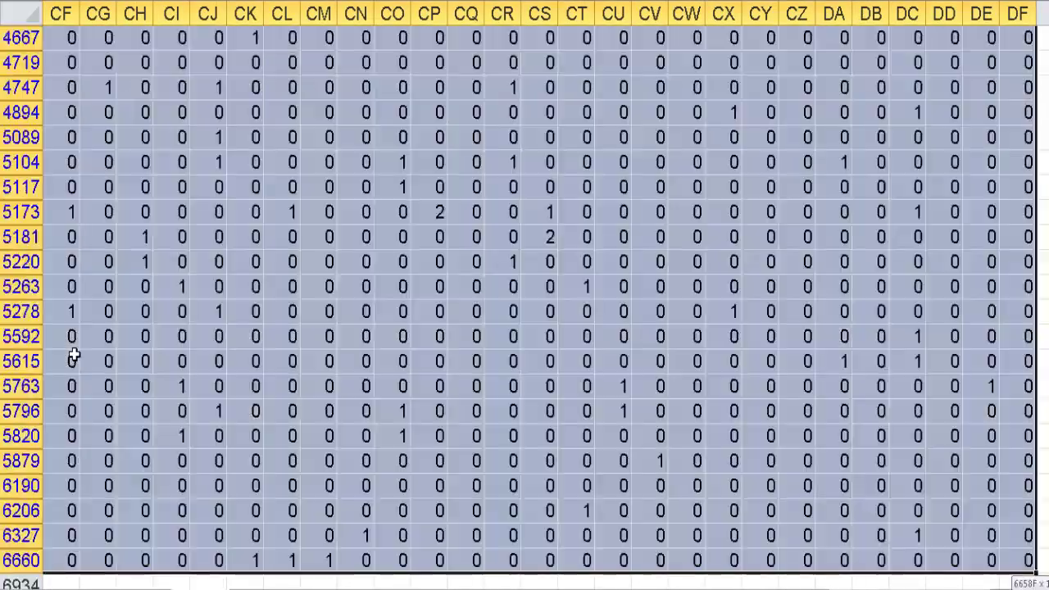
pyautogui.hotkey('ctrl', 'c')
# Step: Paste the filtered draws into the following sheet starting at cell B3 and recalculate the occurrence totals
pyautogui.hotkey('ctrl', 'pagedown')
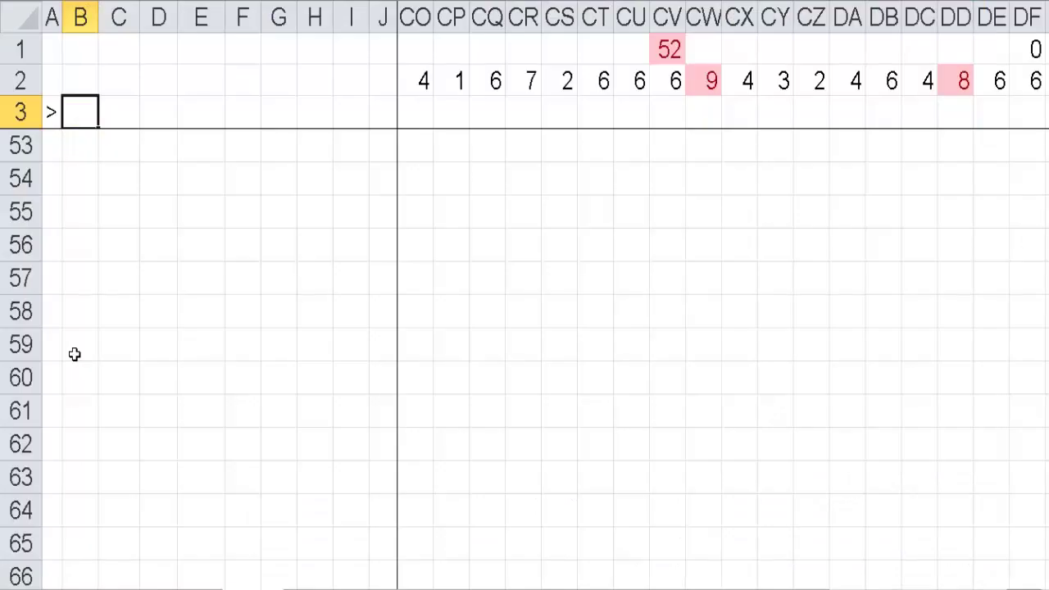
pyautogui.hotkey('ctrl', 'v')
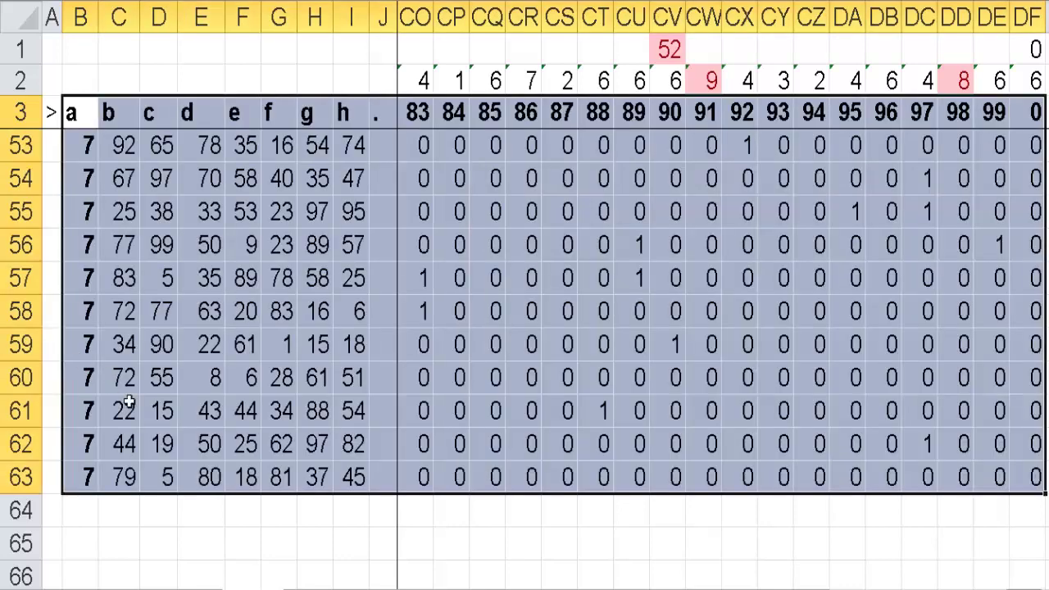
pyautogui.click(233, 261)
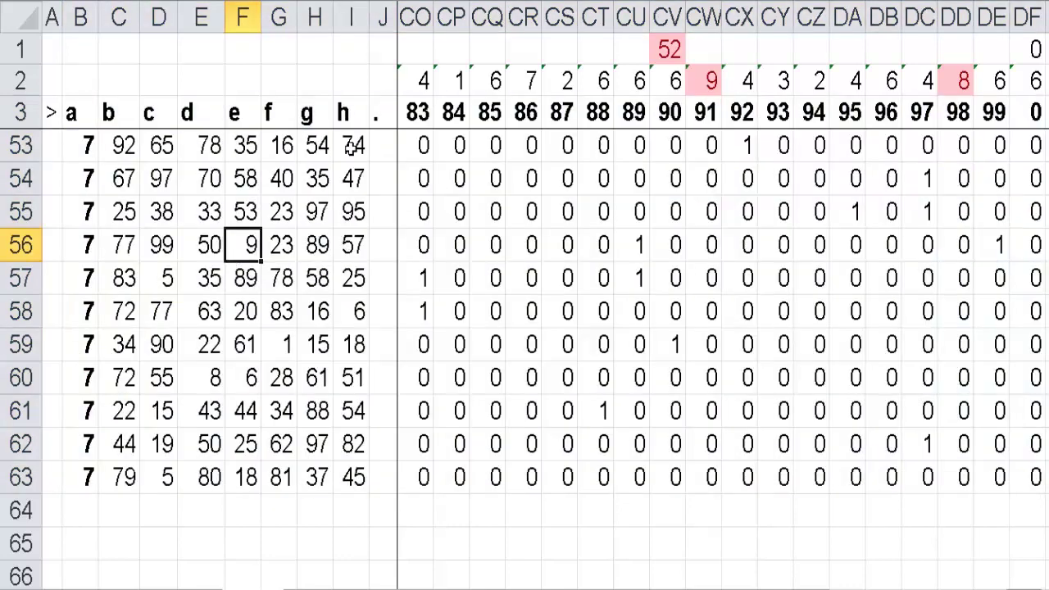
pyautogui.press('F9')
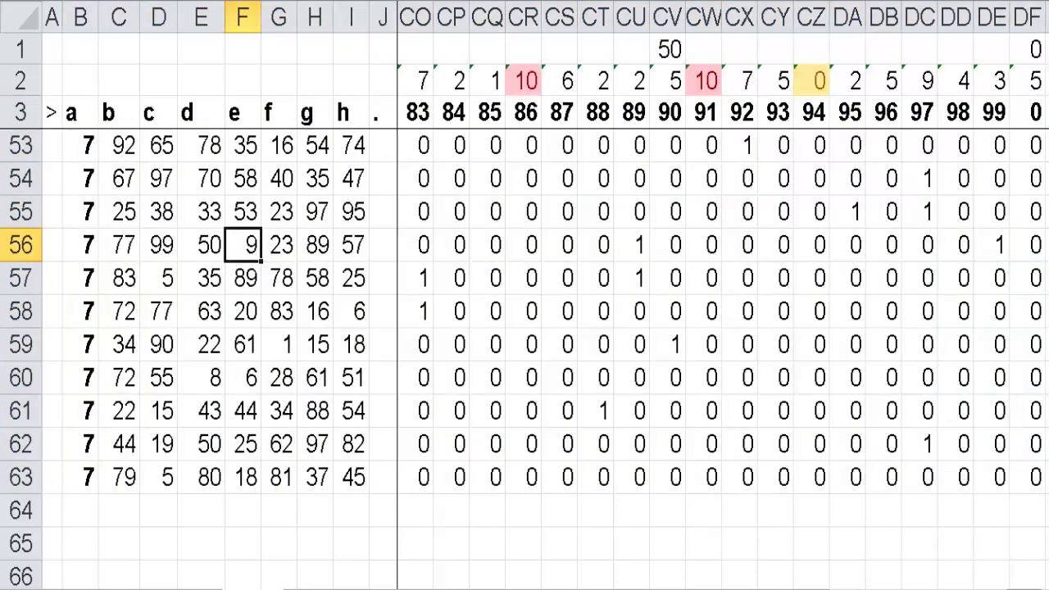
# Step: Examine the occurrence totals in row 2 for numbers 1 through 20
pyautogui.click(368, 87)
pyautogui.press('Down')
pyautogui.press('Down')
pyautogui.press('Down')
pyautogui.press('Down')
pyautogui.press('Right')
pyautogui.press('Right')
pyautogui.press('Right')
pyautogui.press('Right')
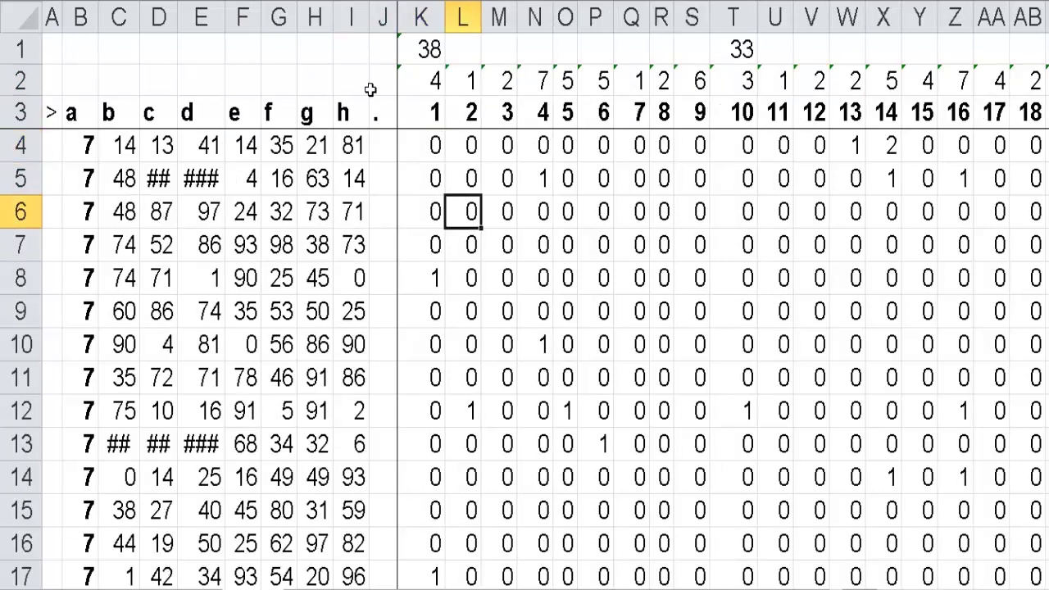
pyautogui.press('Right')
pyautogui.press('Right')
pyautogui.press('Right')
pyautogui.press('Right')
pyautogui.press('Right')
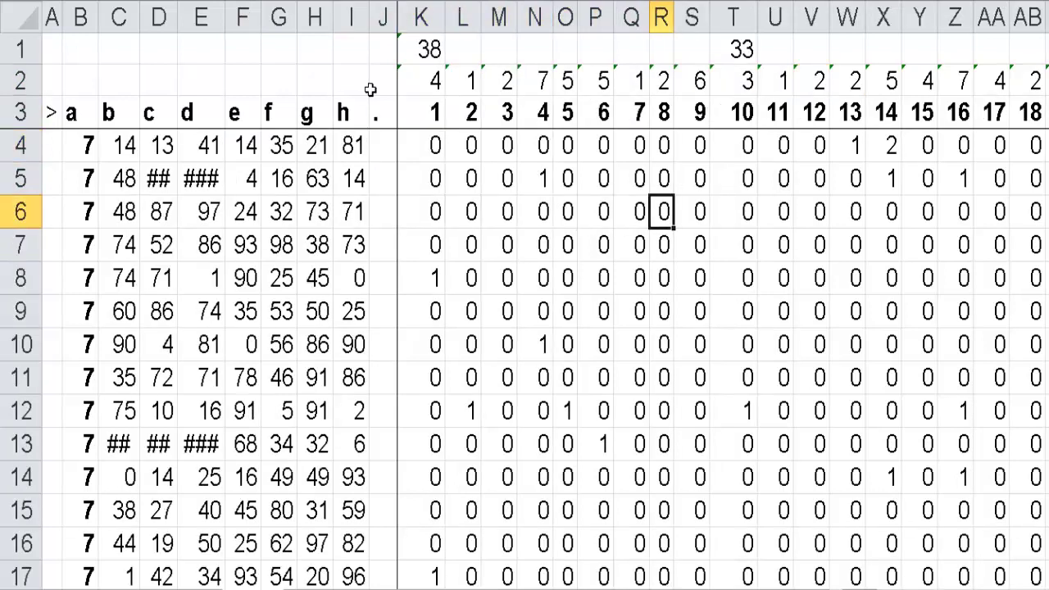
pyautogui.press('Right')
pyautogui.press('Right')
pyautogui.press('Right')
pyautogui.press('Right')
pyautogui.press('Right')
pyautogui.press('Right')
pyautogui.press('Right')
pyautogui.press('Right')
pyautogui.press('Right')
pyautogui.press('Right')
pyautogui.press('Right')
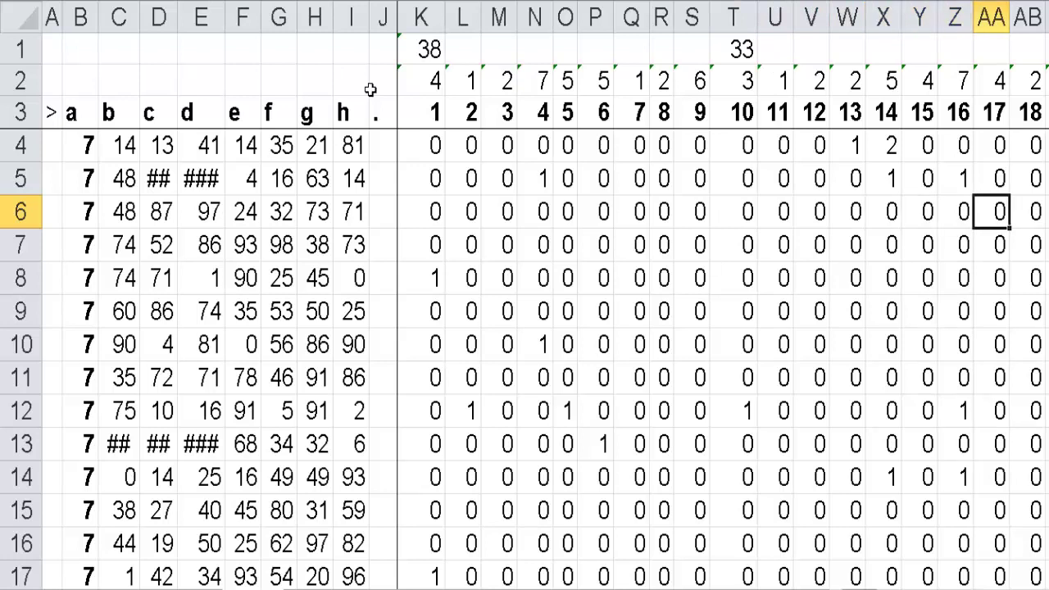
pyautogui.press('Right')
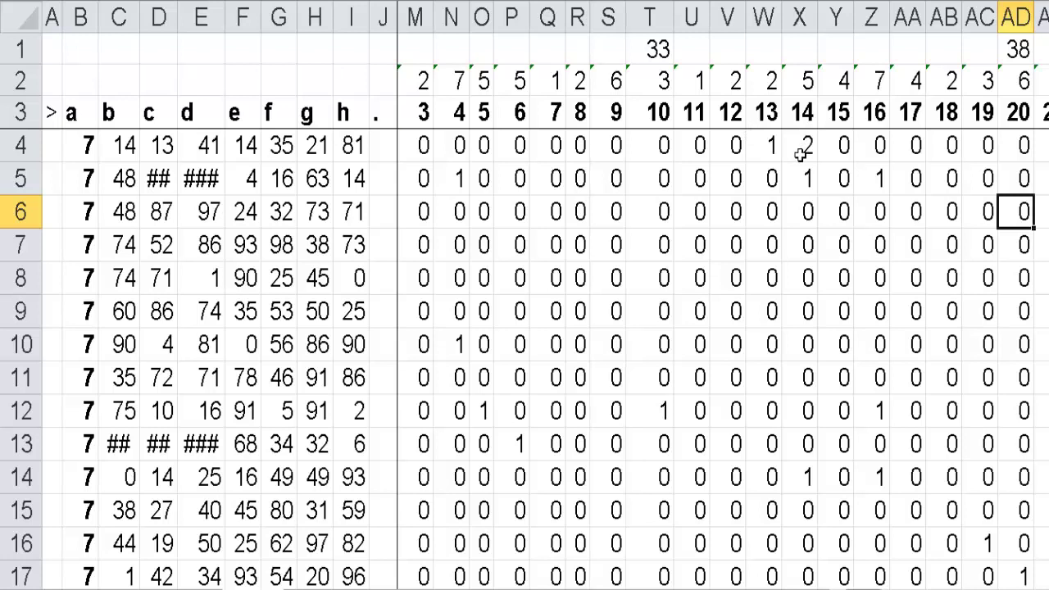
# Step: Compare the row 2 occurrence totals of numbers 14, 16, 9 and 4
pyautogui.click(812, 87)
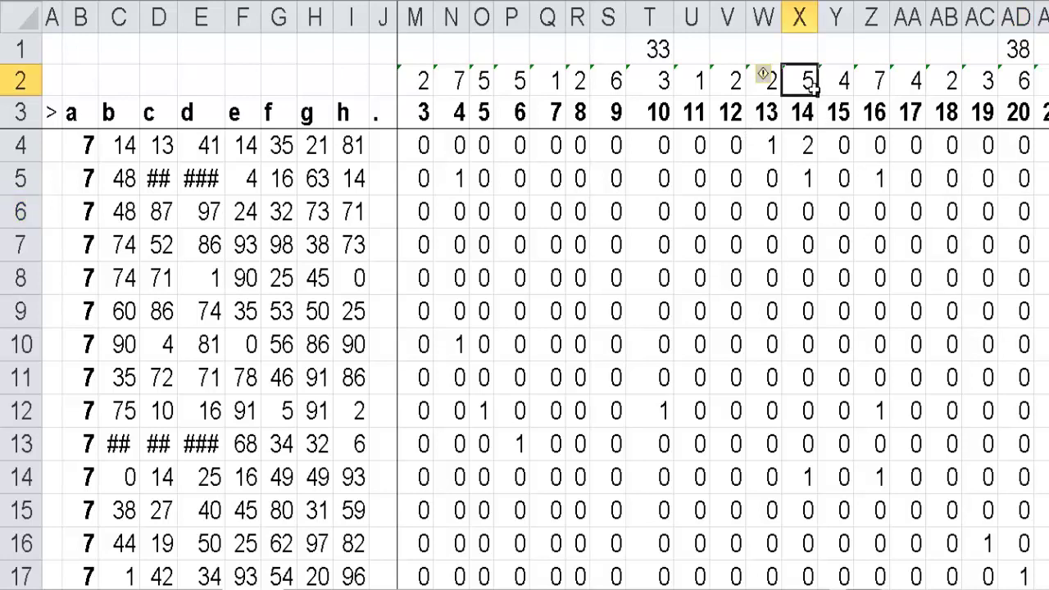
pyautogui.click(801, 174)
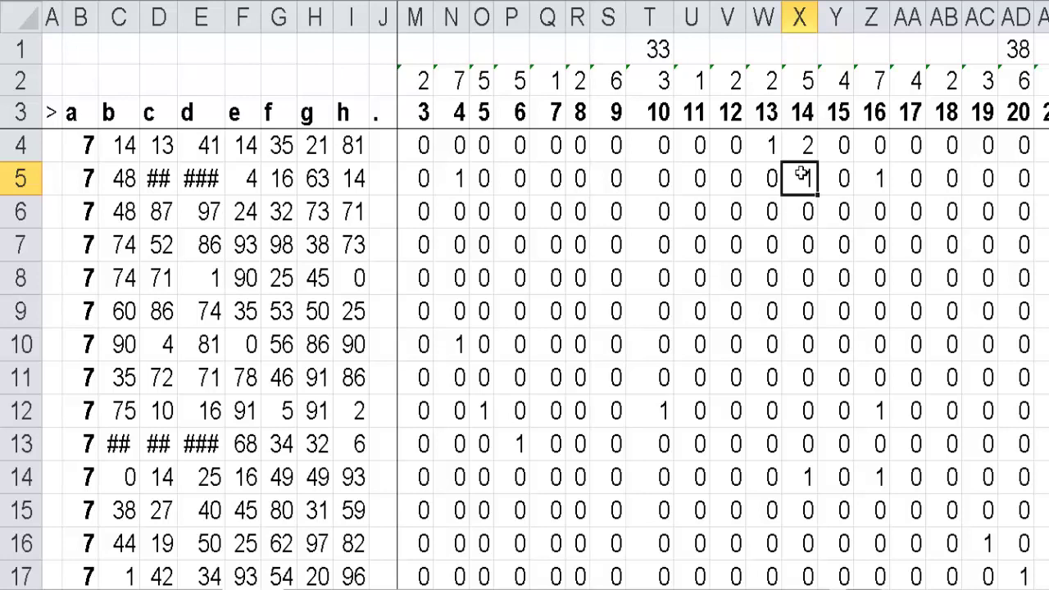
pyautogui.click(884, 112)
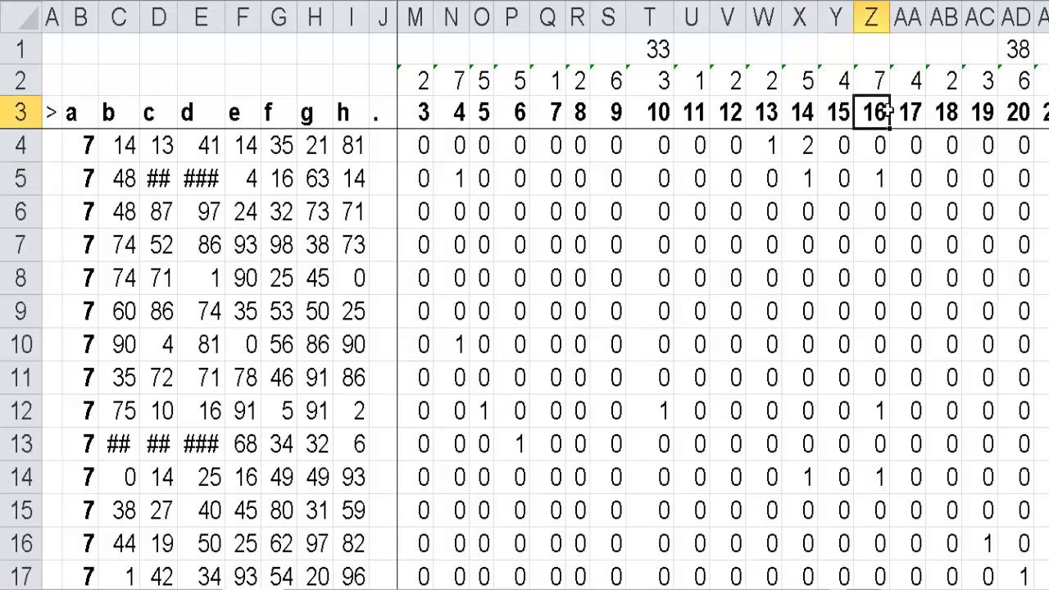
pyautogui.click(878, 82)
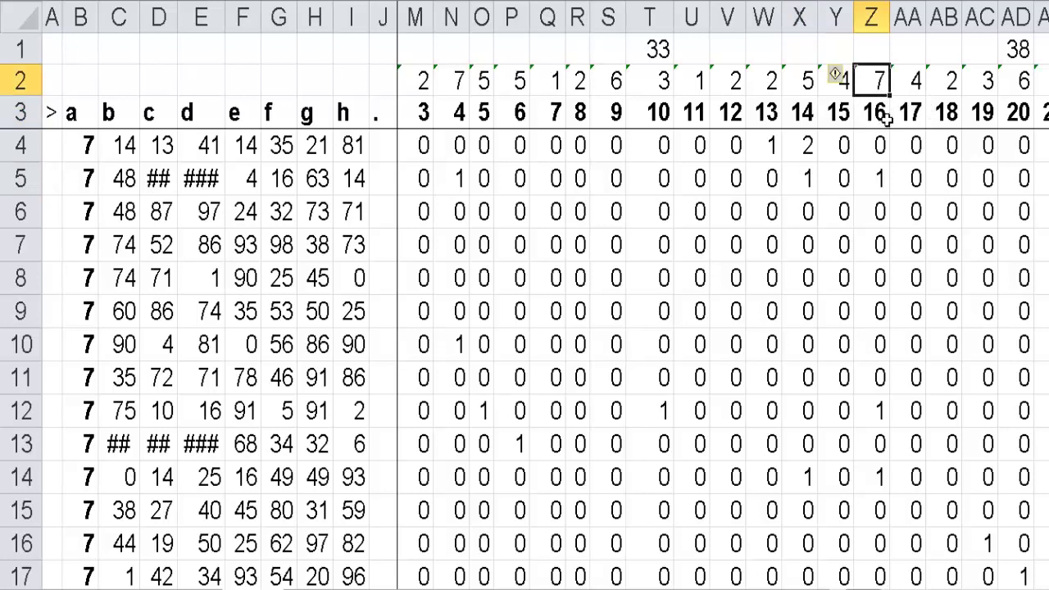
pyautogui.click(885, 120)
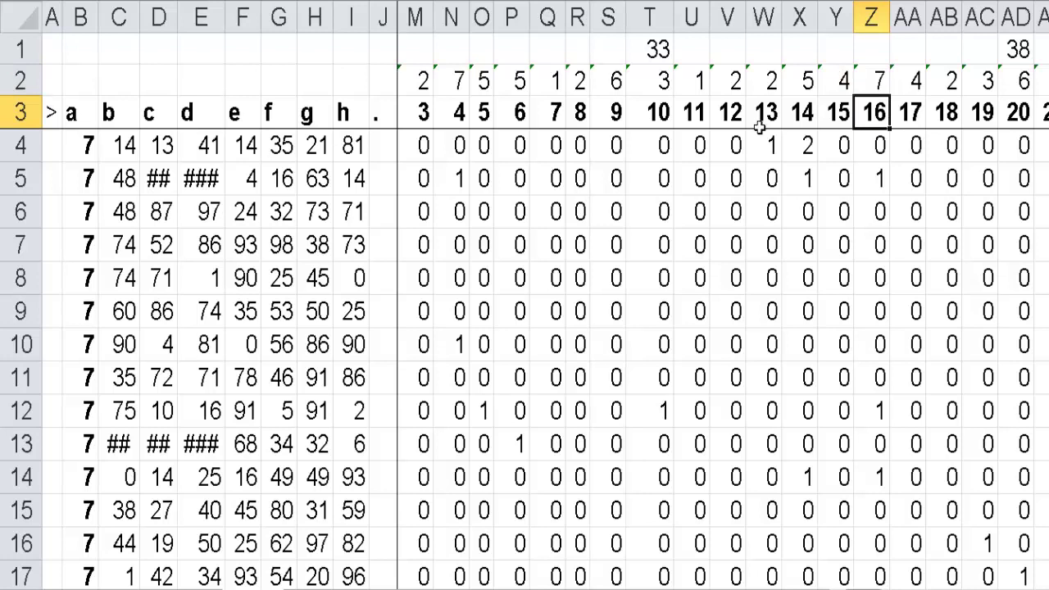
pyautogui.click(628, 119)
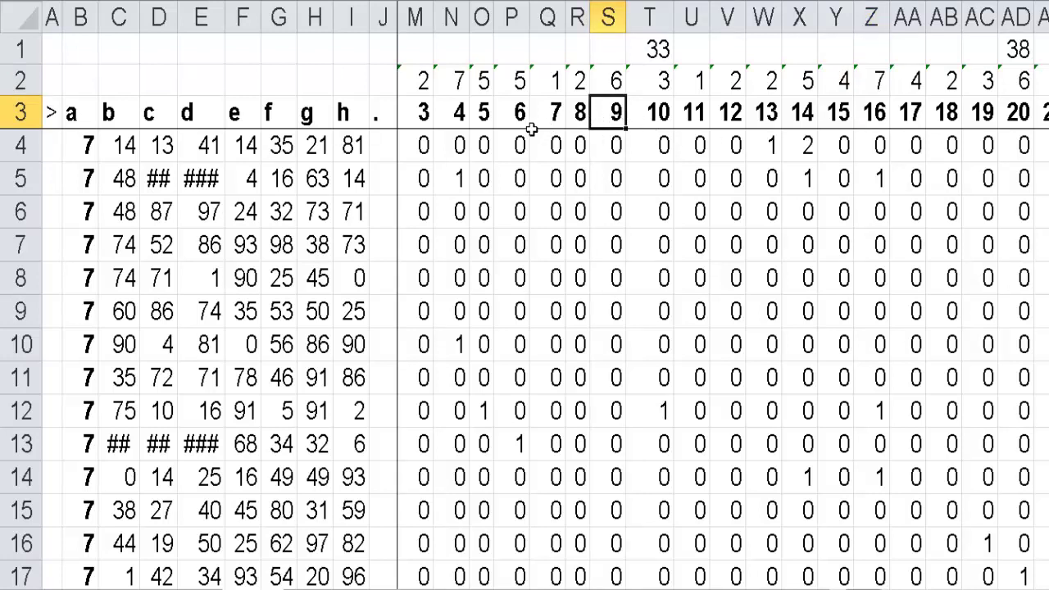
pyautogui.click(466, 122)
pyautogui.click(462, 92)
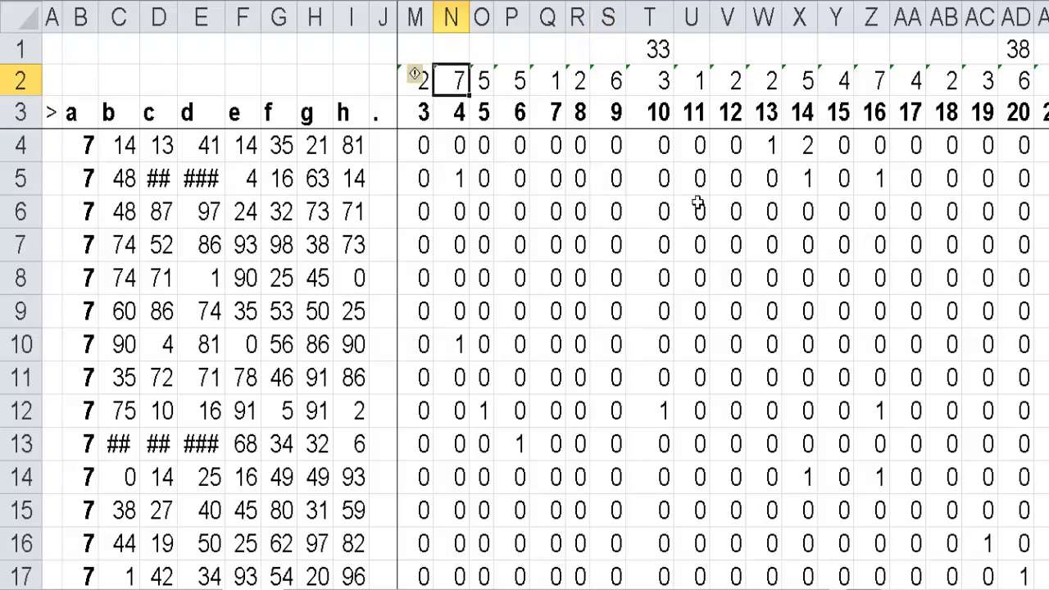
# Step: Look down the column of number 14 to find the last draw in which it appeared
pyautogui.click(797, 211)
pyautogui.press('Down')
pyautogui.press('Down')
pyautogui.press('Down')
pyautogui.press('Down')
pyautogui.press('Down')
pyautogui.press('Down')
pyautogui.press('Down')
pyautogui.press('Down')
pyautogui.press('Down')
pyautogui.press('Down')
pyautogui.press('Down')
pyautogui.press('Down')
pyautogui.press('Down')
pyautogui.press('Down')
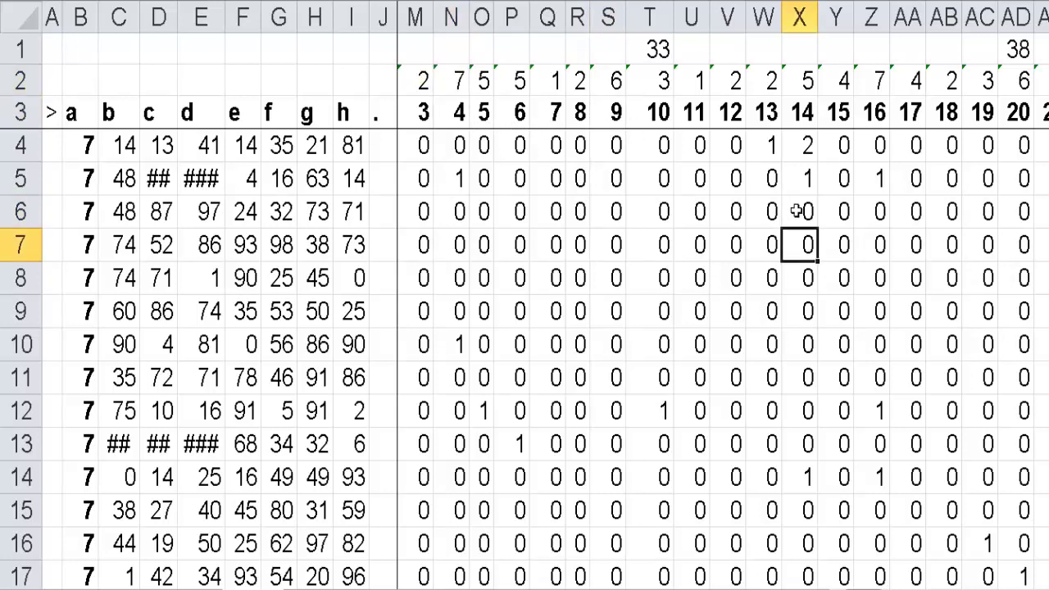
pyautogui.press('Down')
pyautogui.press('Down')
pyautogui.press('Down')
pyautogui.press('Down')
pyautogui.press('Down')
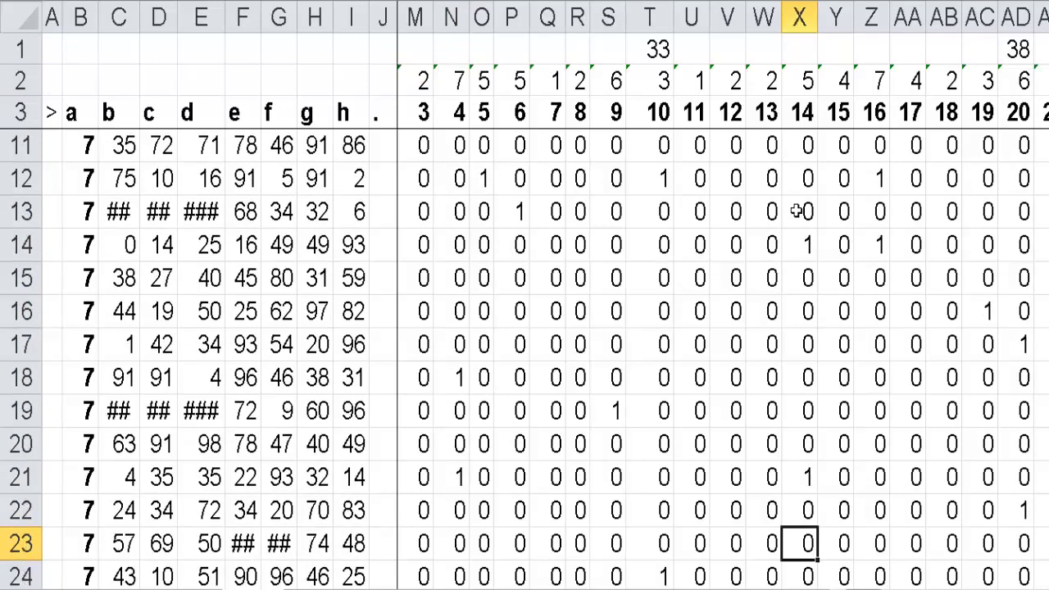
pyautogui.press('Up')
pyautogui.press('Up')
pyautogui.press('Up')
pyautogui.press('Up')
pyautogui.press('Up')
pyautogui.press('Up')
pyautogui.press('Up')
pyautogui.press('Up')
pyautogui.press('Up')
pyautogui.press('Up')
pyautogui.press('Up')
pyautogui.press('Up')
pyautogui.press('Down')
pyautogui.press('Down')
pyautogui.press('Down')
pyautogui.press('Down')
pyautogui.press('Down')
pyautogui.press('Down')
pyautogui.press('Down')
pyautogui.press('Down')
pyautogui.press('Down')
pyautogui.press('Down')
pyautogui.press('Down')
pyautogui.press('Down')
pyautogui.press('Down')
pyautogui.press('Down')
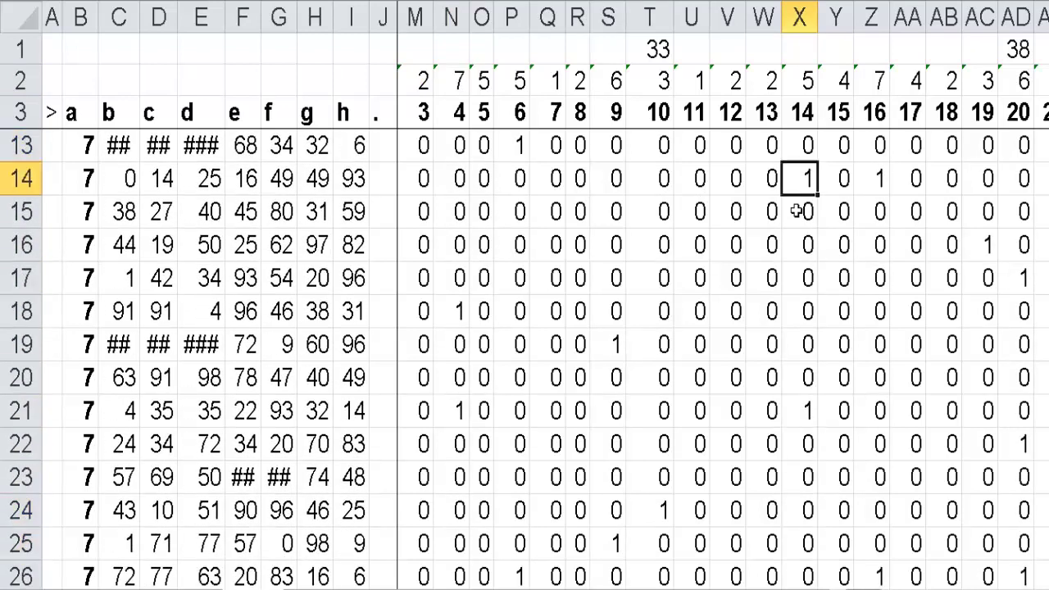
pyautogui.press('Up')
pyautogui.press('Up')
pyautogui.press('Up')
pyautogui.press('Up')
pyautogui.press('Up')
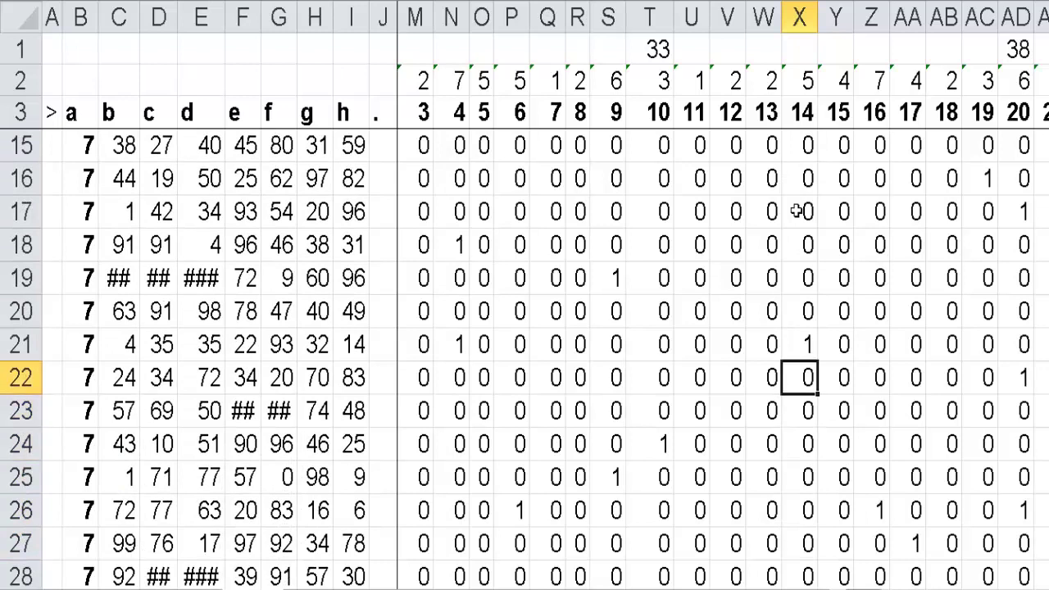
pyautogui.press('Up')
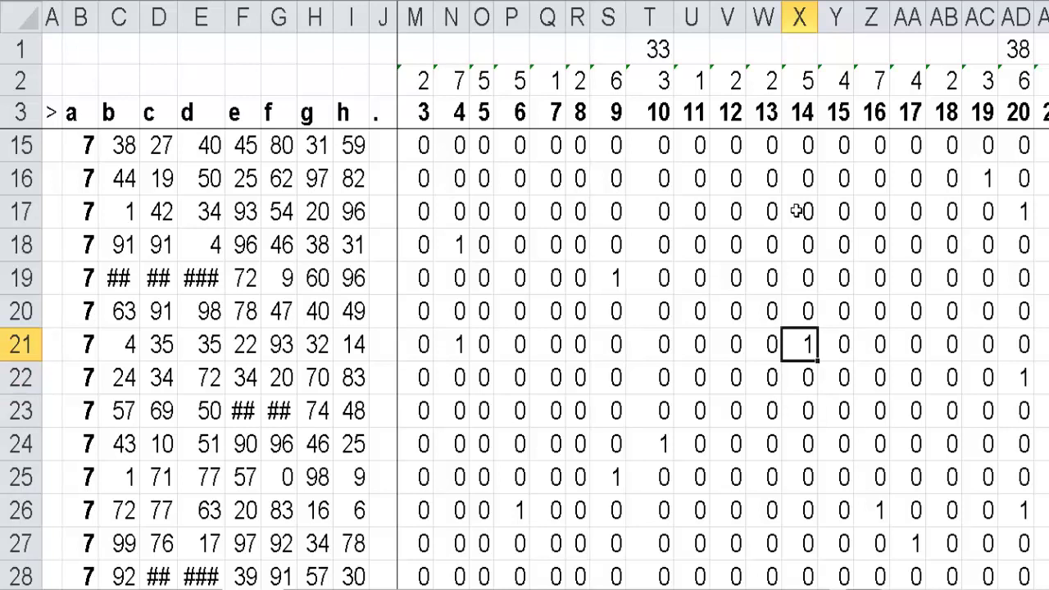
# Step: Select the cells of number 14's column from row 22 through row 63 to count the draws since its last appearance
pyautogui.press('Down')
pyautogui.hotkey('shift', 'Down')
pyautogui.hotkey('shift', 'Down')
pyautogui.hotkey('shift', 'Down')
pyautogui.hotkey('shift', 'Down')
pyautogui.hotkey('shift', 'Down')
pyautogui.hotkey('shift', 'Down')
pyautogui.hotkey('shift', 'Down')
pyautogui.hotkey('shift', 'Down')
pyautogui.hotkey('shift', 'Down')
pyautogui.hotkey('shift', 'Down')
pyautogui.hotkey('shift', 'Down')
pyautogui.hotkey('shift', 'Down')
pyautogui.hotkey('shift', 'Down')
pyautogui.hotkey('shift', 'Down')
pyautogui.hotkey('shift', 'Down')
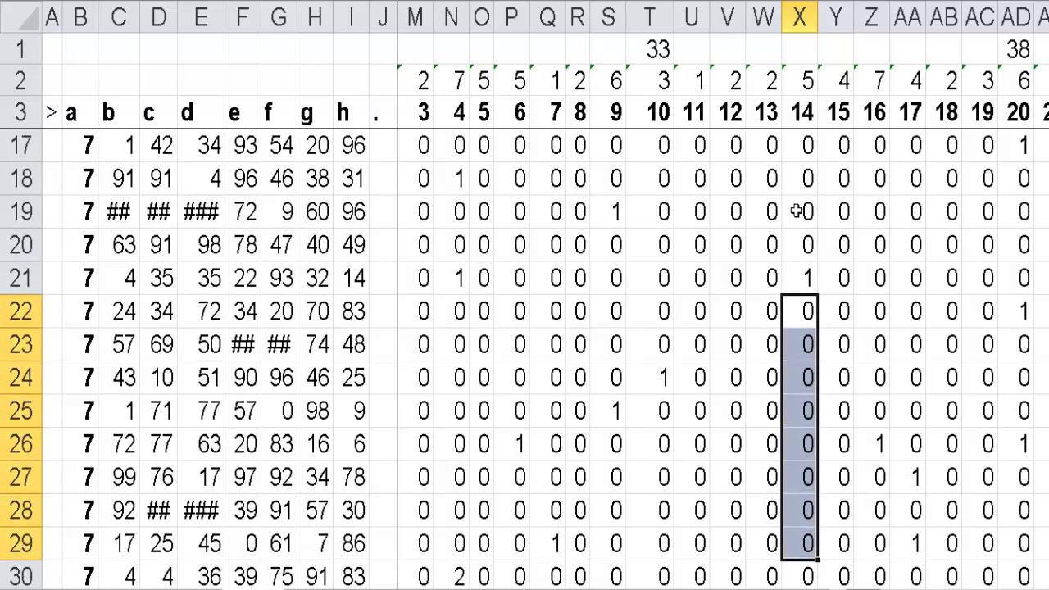
pyautogui.hotkey('shift', 'Down')
pyautogui.hotkey('shift', 'Down')
pyautogui.hotkey('shift', 'Down')
pyautogui.hotkey('shift', 'Down')
pyautogui.hotkey('shift', 'Down')
pyautogui.hotkey('shift', 'Down')
pyautogui.hotkey('shift', 'Down')
pyautogui.hotkey('shift', 'Down')
pyautogui.hotkey('shift', 'Down')
pyautogui.hotkey('shift', 'Down')
pyautogui.hotkey('shift', 'Down')
pyautogui.hotkey('shift', 'Down')
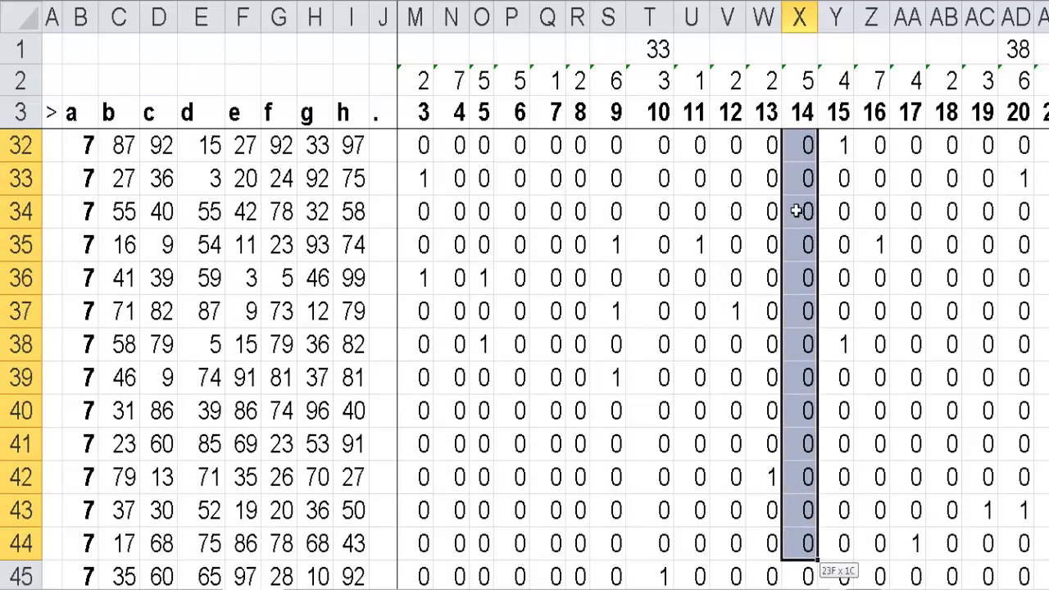
pyautogui.hotkey('ctrl', 'shift', 'Down')
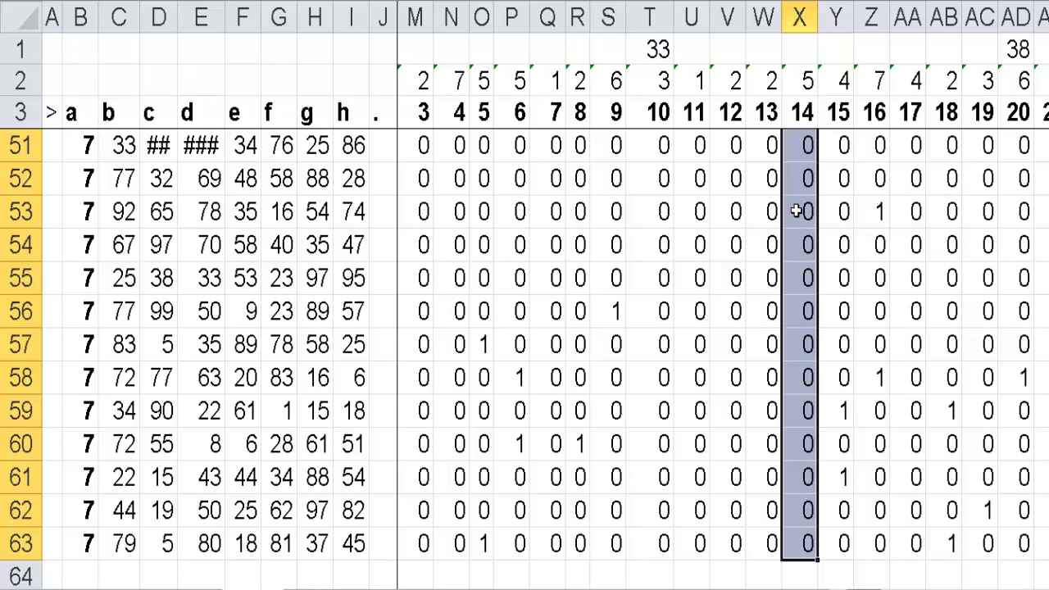
# Step: Return to the first draws and examine the occurrence totals for numbers 15 through 27
pyautogui.press('Down')
pyautogui.hotkey('ctrl', 'Down')
pyautogui.hotkey('ctrl', 'Up')
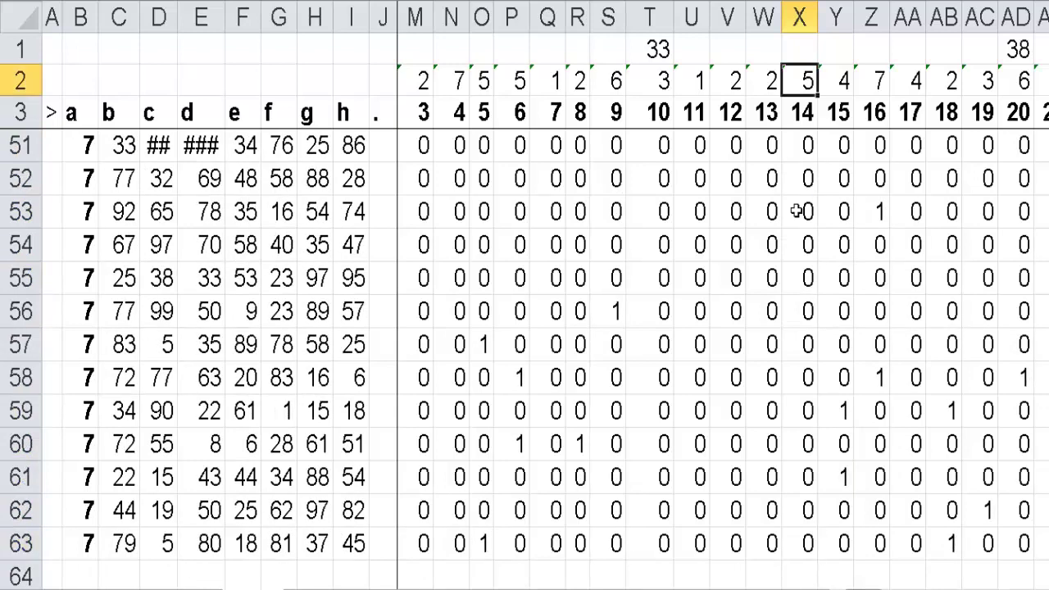
pyautogui.press('Down')
pyautogui.press('Down')
pyautogui.press('Down')
pyautogui.press('Down')
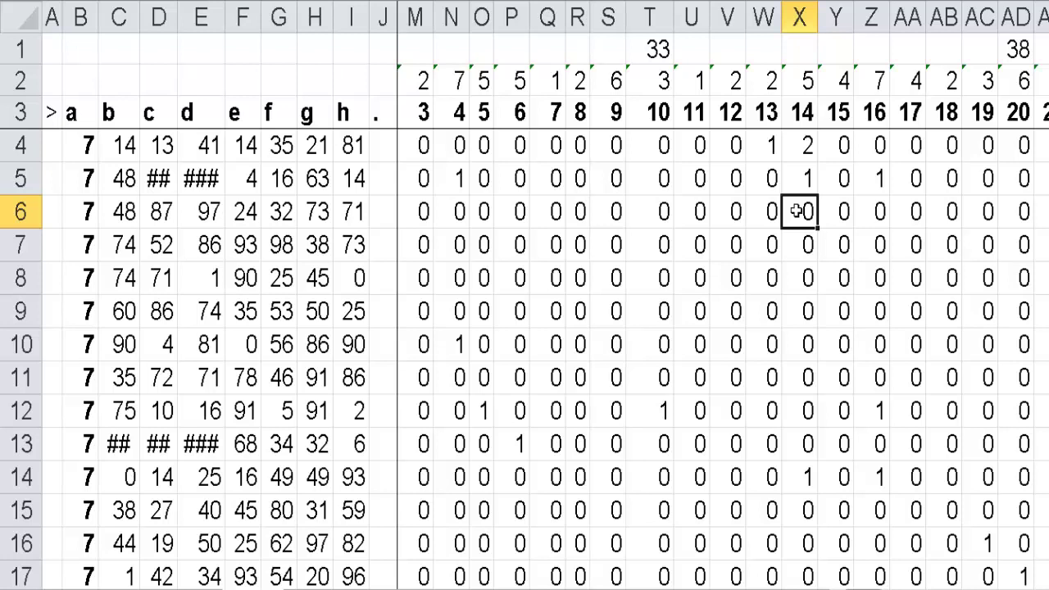
pyautogui.press('Right')
pyautogui.press('Right')
pyautogui.press('Right')
pyautogui.press('Right')
pyautogui.press('Right')
pyautogui.press('Right')
pyautogui.press('Right')
pyautogui.press('Right')
pyautogui.press('Right')
pyautogui.press('Right')
pyautogui.press('Right')
pyautogui.press('Right')
pyautogui.press('Right')
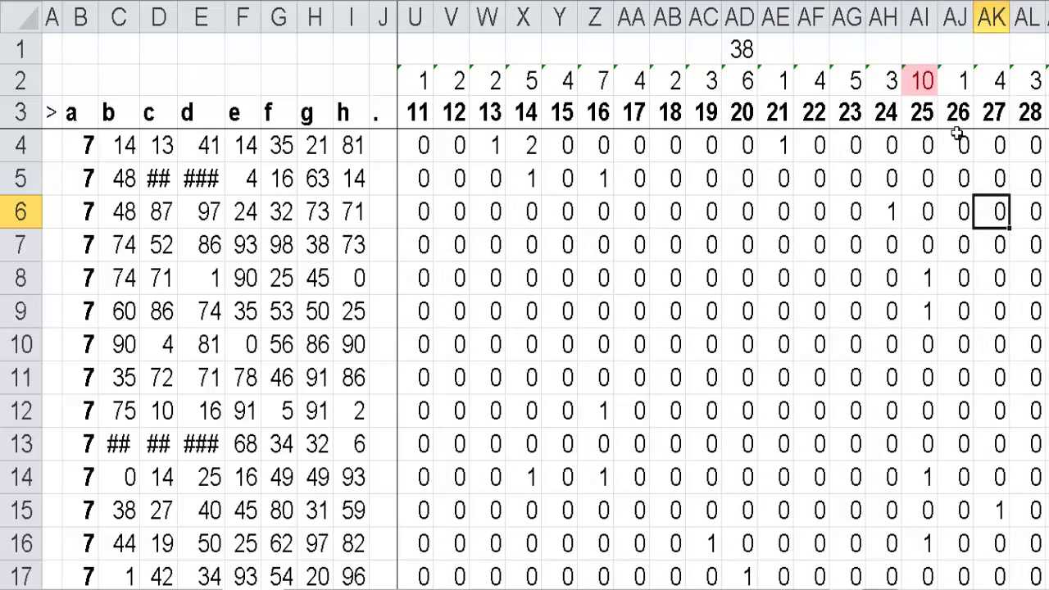
# Step: Check the highlighted occurrence total of number 25 and the first entries in its column
pyautogui.click(936, 114)
pyautogui.click(930, 90)
pyautogui.click(931, 123)
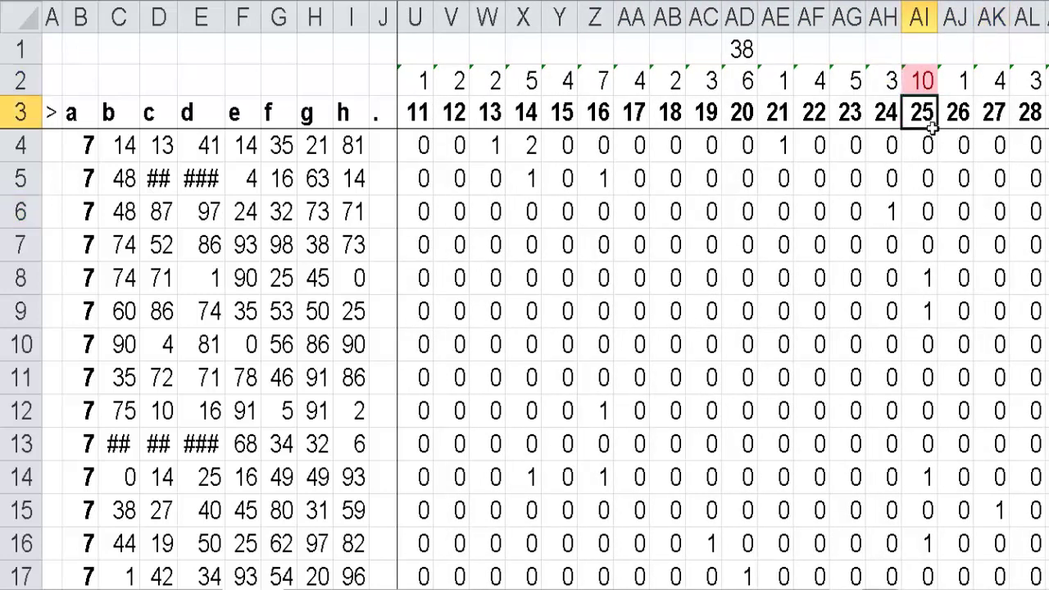
pyautogui.click(929, 180)
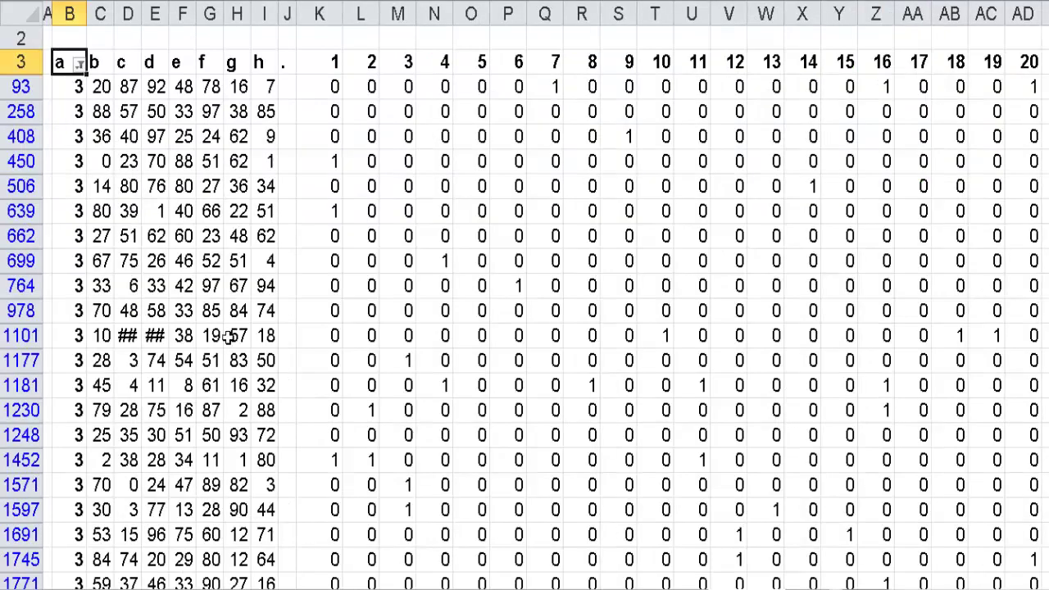
# Step: Copy the draws table filtered to 3 in column B, from header cell B3 through the last row and column
pyautogui.hotkey('ctrl', 'shift', 'Right')
pyautogui.hotkey('ctrl', 'shift', 'Down')
pyautogui.hotkey('ctrl', 'c')
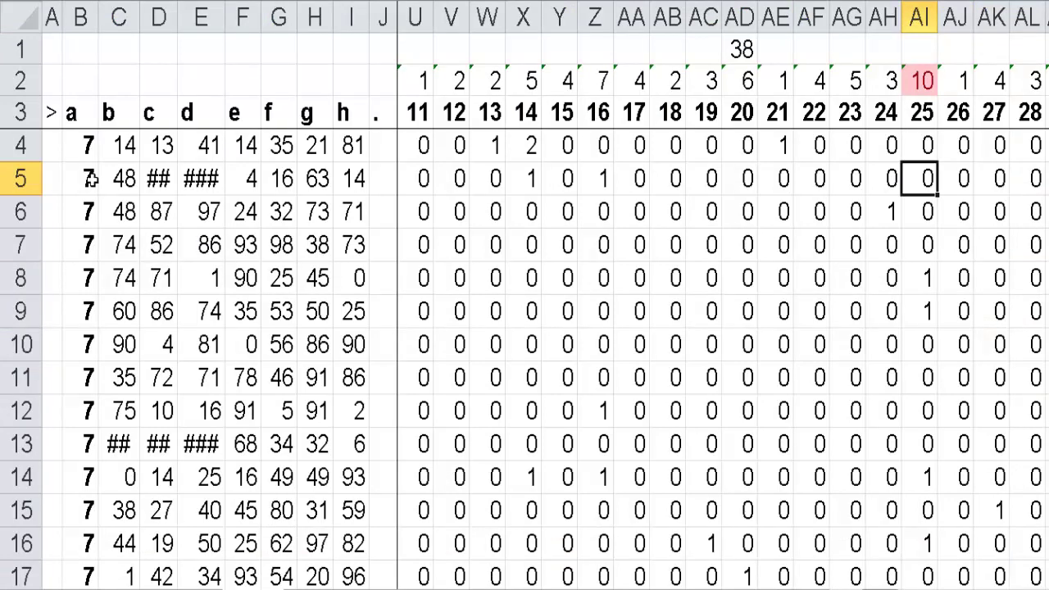
# Step: Replace the earlier draws on the analysis sheet with the copied rows, starting at cell B3
pyautogui.click(90, 180)
pyautogui.hotkey('ctrl', 'Up')
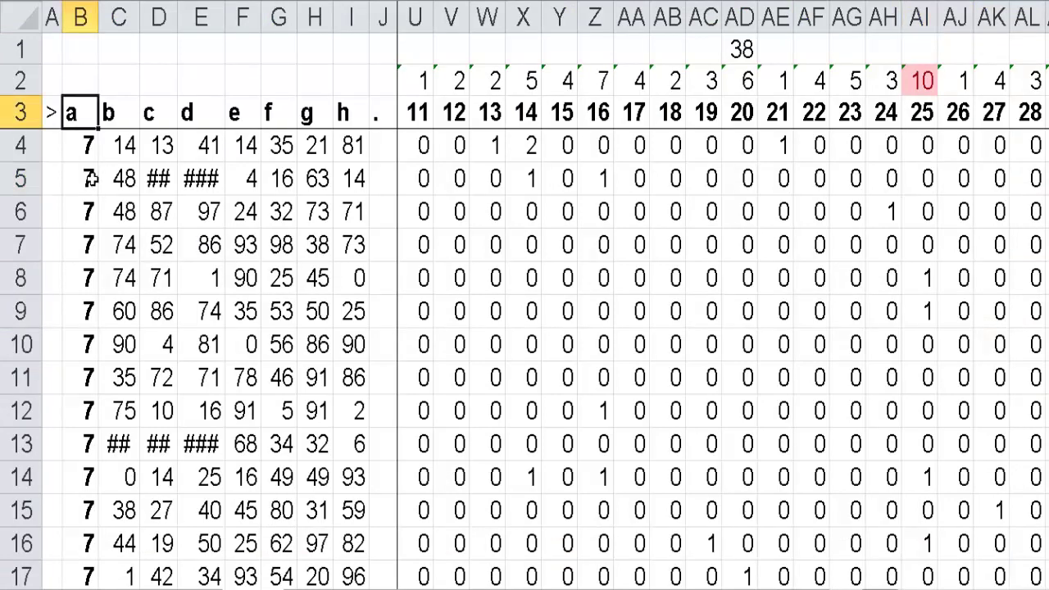
pyautogui.hotkey('ctrl', 'shift', 'End')
pyautogui.click(90, 180)
pyautogui.press('Down')
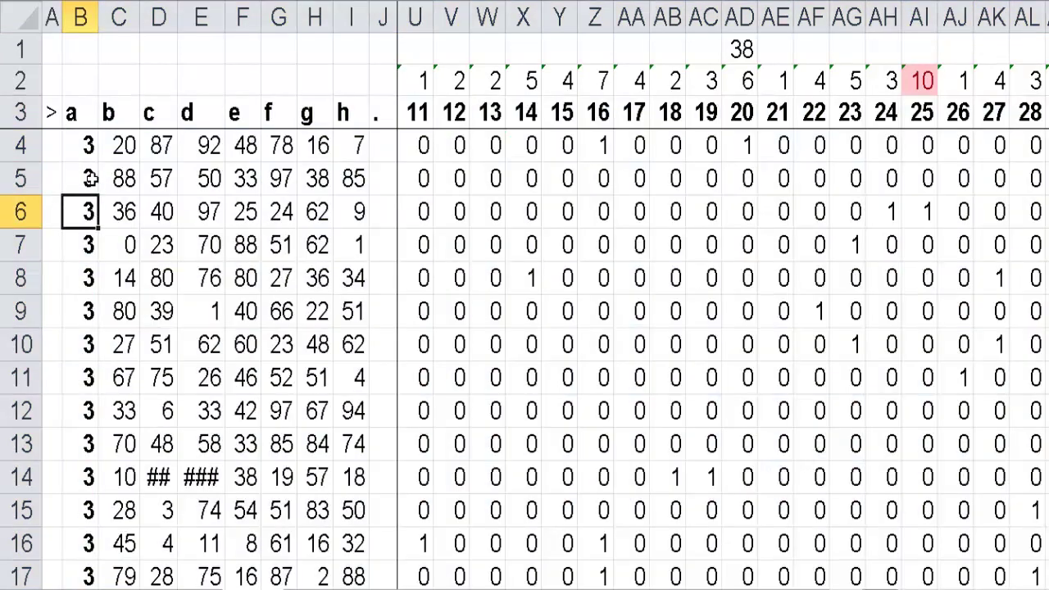
# Step: Clear the leftover draws beginning with 7, rows 37 through 63, from column B across all the counting columns
pyautogui.press('pagedown')
pyautogui.press('pagedown')
pyautogui.press('pagedown')
pyautogui.press('pagedown')
pyautogui.press('pageup')
pyautogui.press('pageup')
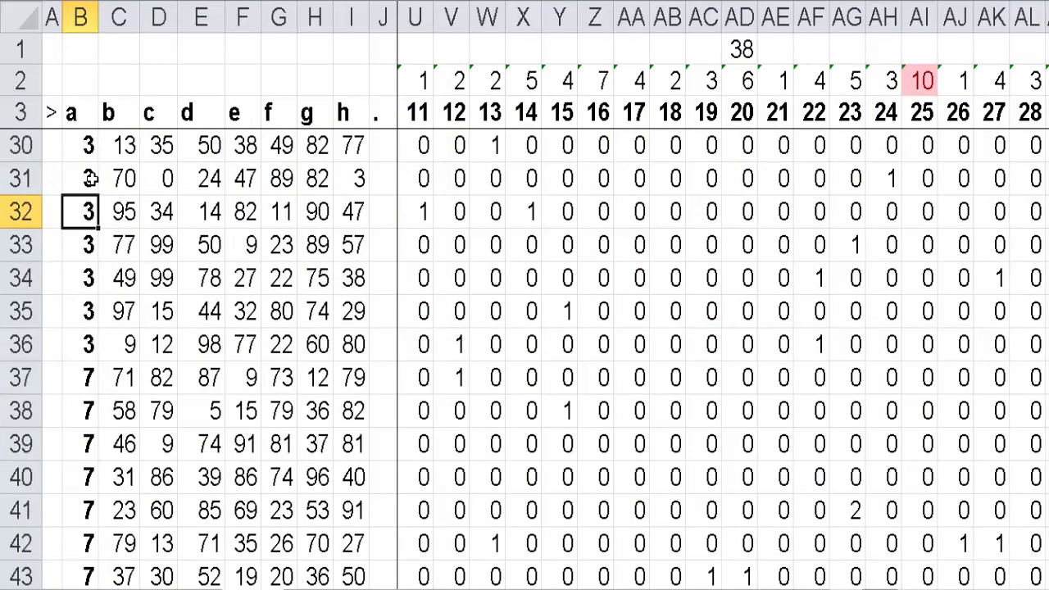
pyautogui.press('Down')
pyautogui.press('Down')
pyautogui.press('Down')
pyautogui.press('Down')
pyautogui.press('Down')
pyautogui.hotkey('shift', 'Down')
pyautogui.hotkey('shift', 'Down')
pyautogui.hotkey('shift', 'Down')
pyautogui.hotkey('shift', 'Down')
pyautogui.hotkey('shift', 'Down')
pyautogui.hotkey('shift', 'Down')
pyautogui.hotkey('shift', 'Down')
pyautogui.hotkey('shift', 'Down')
pyautogui.hotkey('shift', 'Down')
pyautogui.hotkey('shift', 'Down')
pyautogui.hotkey('shift', 'Down')
pyautogui.hotkey('shift', 'Down')
pyautogui.hotkey('shift', 'Down')
pyautogui.hotkey('shift', 'Down')
pyautogui.hotkey('shift', 'Down')
pyautogui.hotkey('shift', 'Down')
pyautogui.hotkey('shift', 'Down')
pyautogui.hotkey('shift', 'Down')
pyautogui.hotkey('shift', 'Down')
pyautogui.hotkey('shift', 'Down')
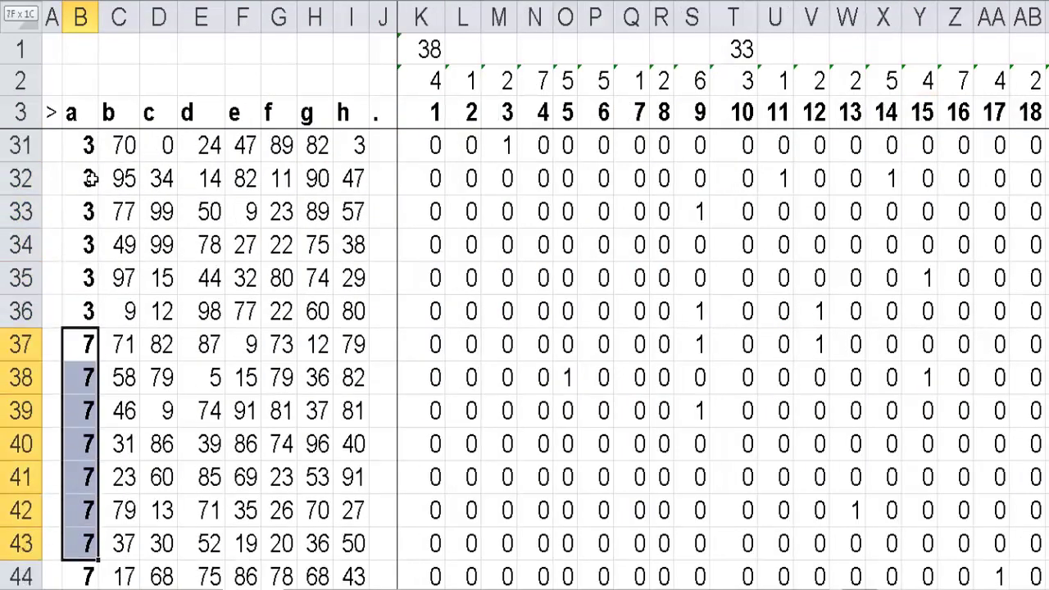
pyautogui.hotkey('shift', 'Right')
pyautogui.hotkey('shift', 'Right')
pyautogui.hotkey('shift', 'Right')
pyautogui.hotkey('shift', 'Right')
pyautogui.hotkey('shift', 'Right')
pyautogui.hotkey('shift', 'Right')
pyautogui.hotkey('shift', 'Right')
pyautogui.hotkey('shift', 'Right')
pyautogui.hotkey('shift', 'Right')
pyautogui.hotkey('shift', 'Right')
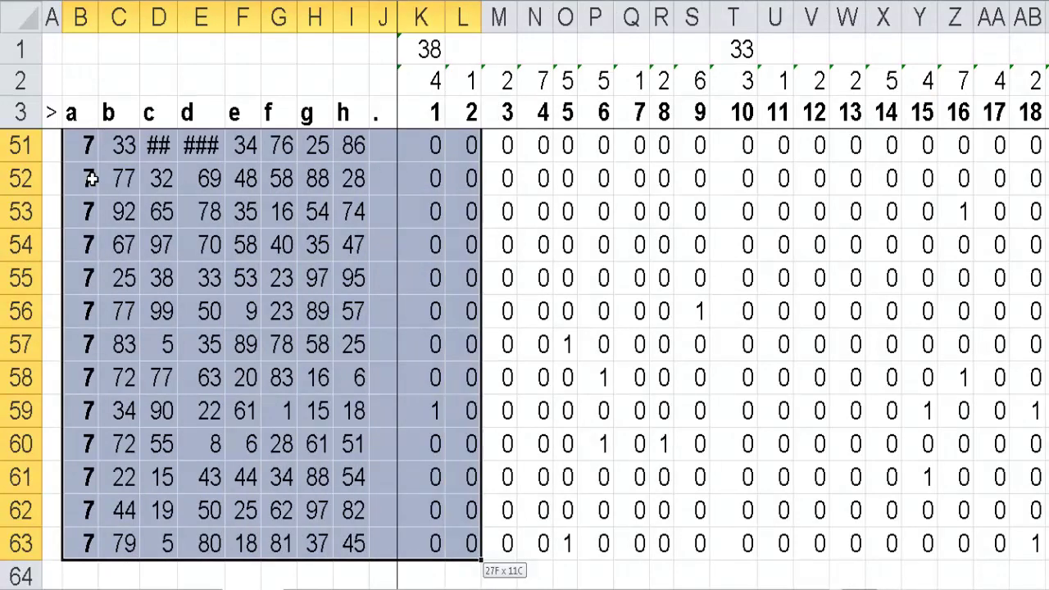
pyautogui.hotkey('ctrl', 'shift', 'Right')
pyautogui.hotkey('ctrl', 'Up')
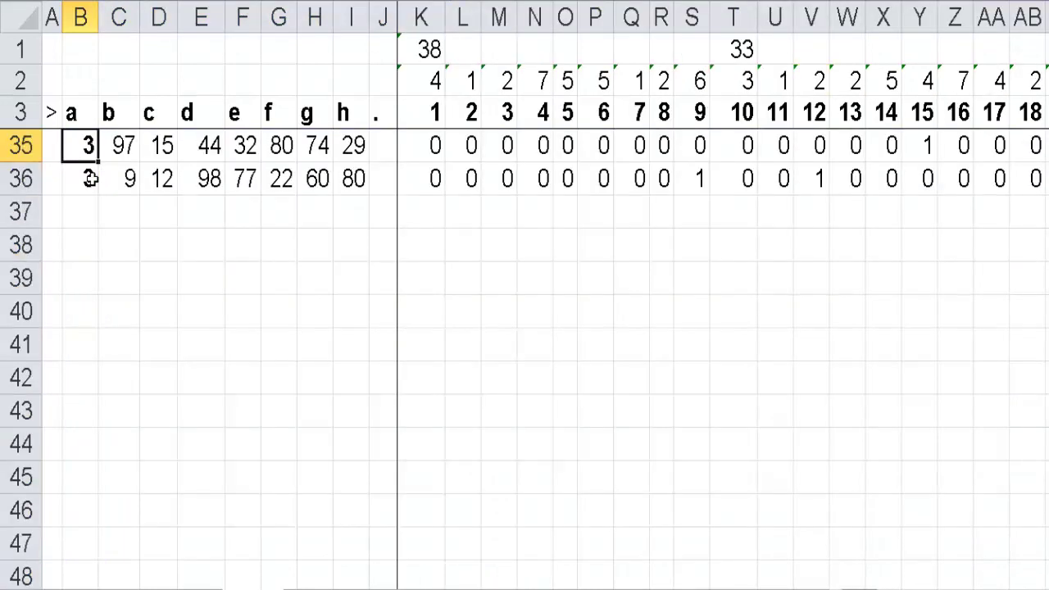
# Step: Return to the first draws and recalculate the sheet's occurrence totals
pyautogui.hotkey('ctrl', 'Up')
pyautogui.press('Down')
pyautogui.press('Down')
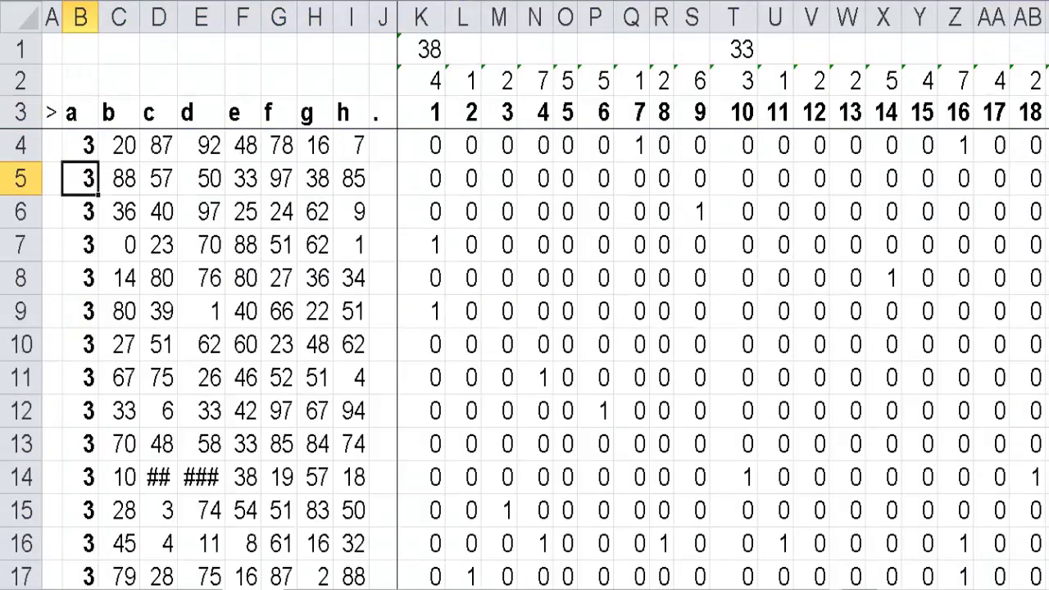
pyautogui.press('F9')
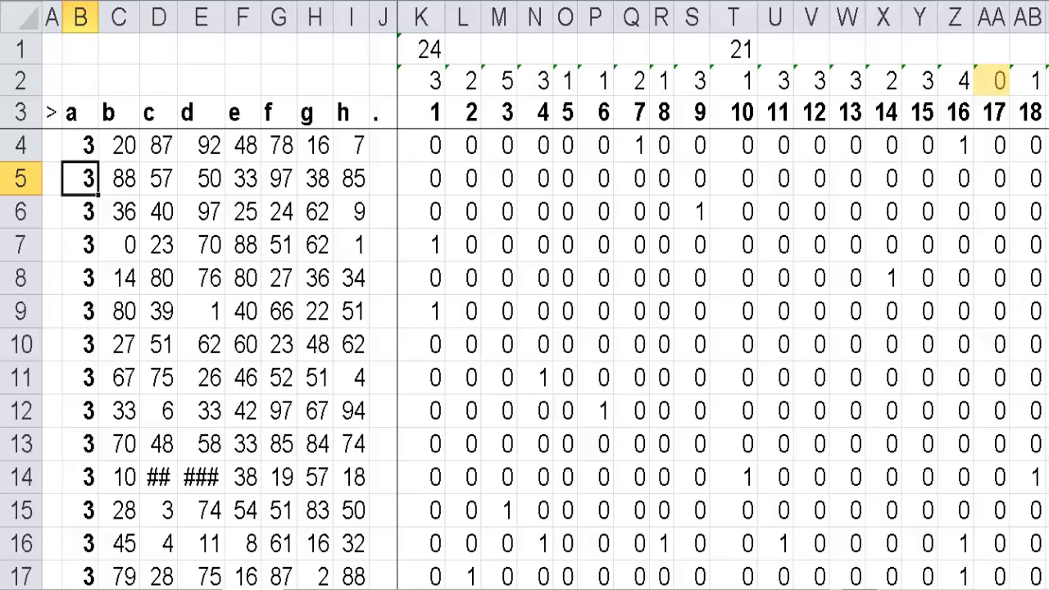
# Step: Examine the occurrence totals from number 1 through the highlighted number 17
pyautogui.click(318, 192)
pyautogui.press('Right')
pyautogui.press('Right')
pyautogui.press('Right')
pyautogui.press('Right')
pyautogui.press('Right')
pyautogui.press('Right')
pyautogui.press('Right')
pyautogui.press('Right')
pyautogui.press('Right')
pyautogui.press('Right')
pyautogui.press('Right')
pyautogui.press('Right')
pyautogui.press('Right')
pyautogui.press('Right')
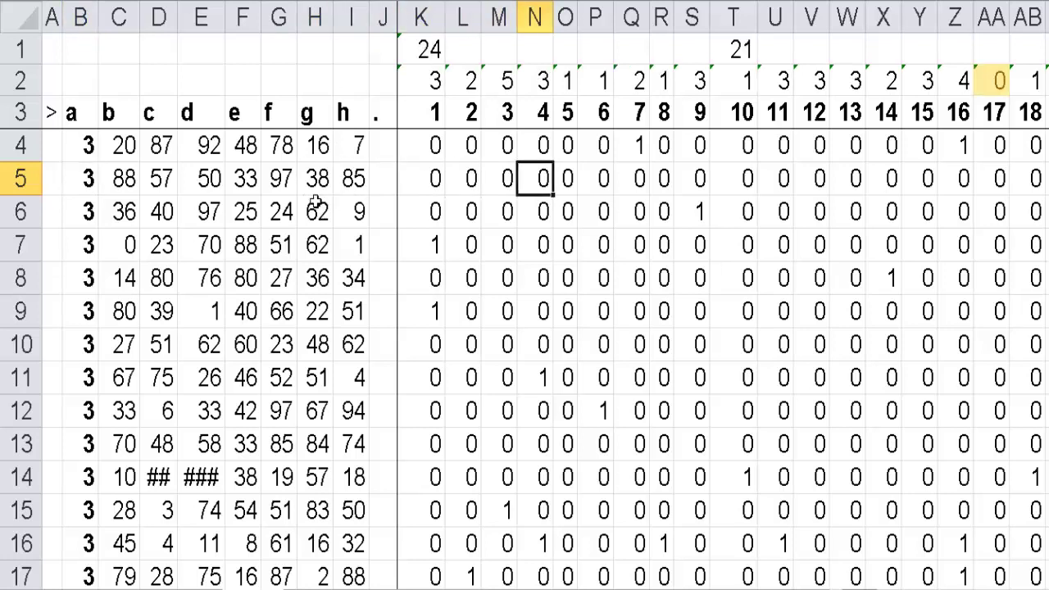
pyautogui.press('Right')
pyautogui.press('Right')
pyautogui.press('Right')
pyautogui.press('Right')
pyautogui.press('Right')
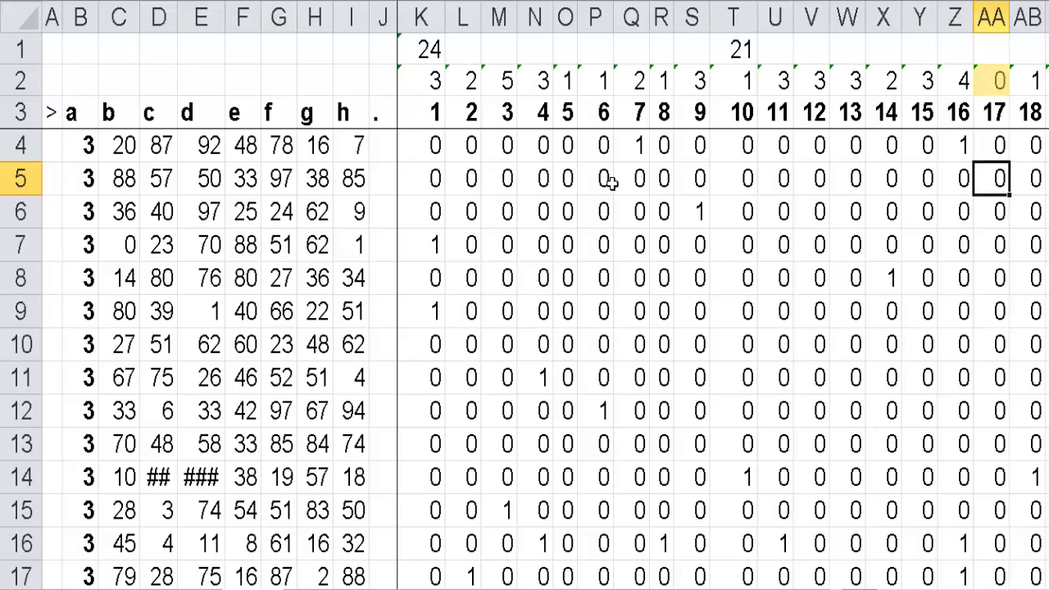
# Step: Check the occurrence totals of numbers 11 and 3 in row 2
pyautogui.click(784, 82)
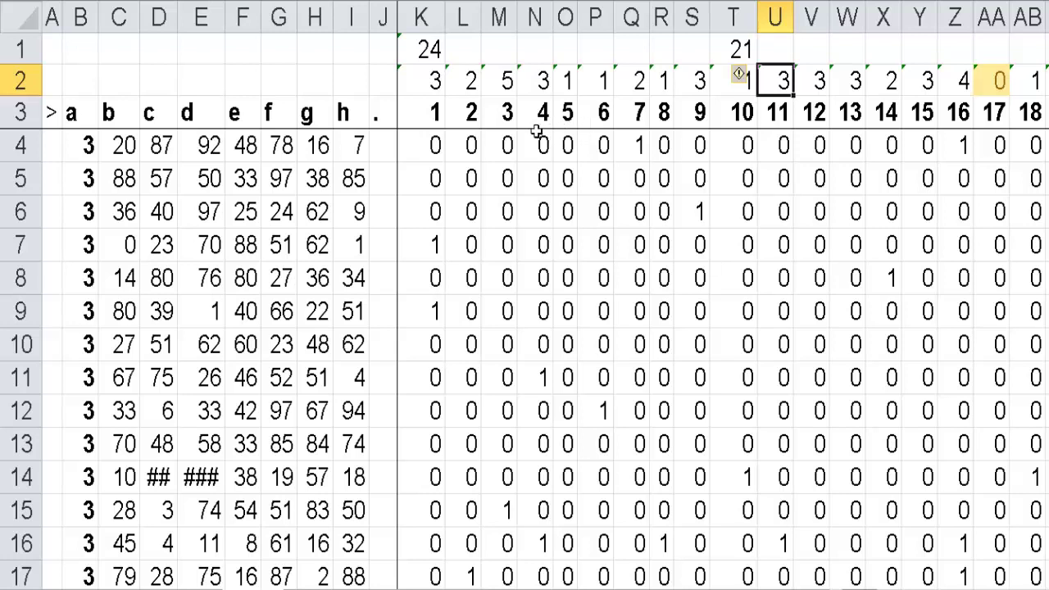
pyautogui.click(510, 82)
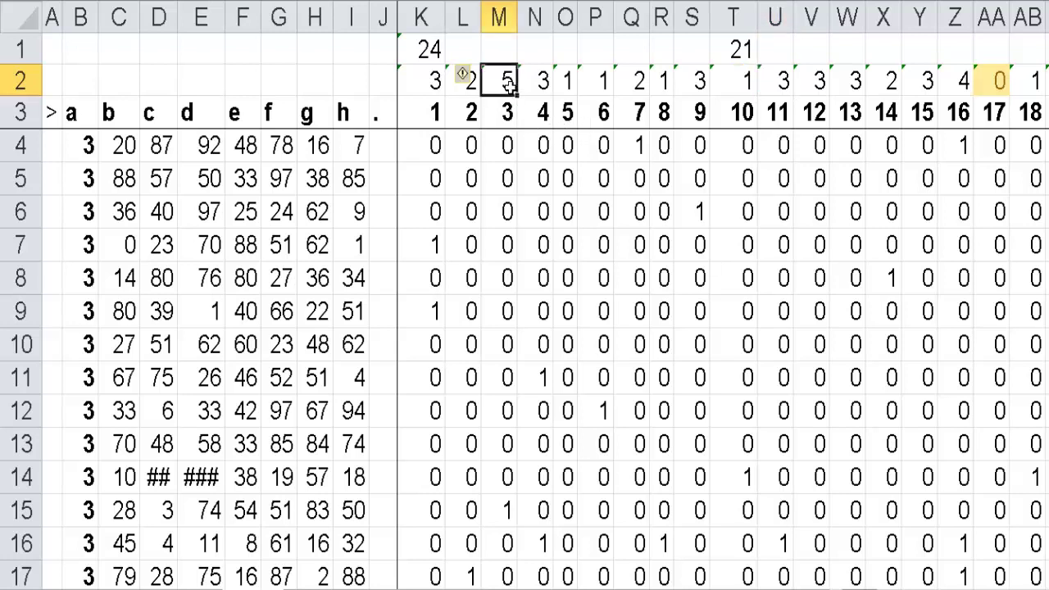
pyautogui.click(733, 236)
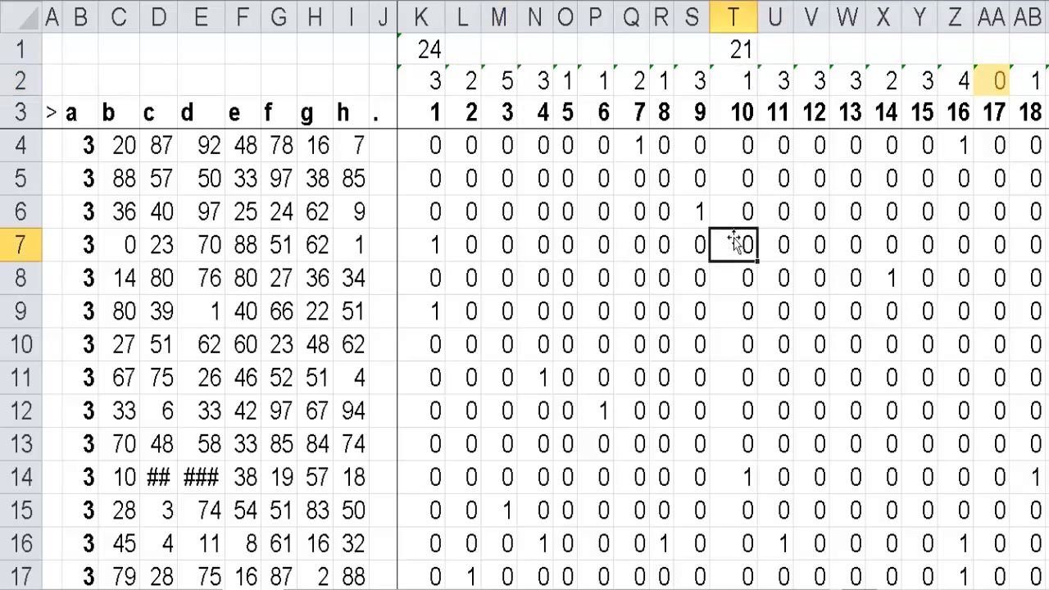
# Step: Examine the occurrence totals for numbers 11 through 28, including the highlighted ones
pyautogui.press('Right')
pyautogui.press('Right')
pyautogui.press('Right')
pyautogui.press('Right')
pyautogui.press('Right')
pyautogui.press('Right')
pyautogui.press('Right')
pyautogui.press('Right')
pyautogui.press('Right')
pyautogui.press('Right')
pyautogui.press('Right')
pyautogui.press('Right')
pyautogui.press('Right')
pyautogui.press('Right')
pyautogui.press('Right')
pyautogui.press('Right')
pyautogui.press('Right')
pyautogui.press('Right')
pyautogui.press('Right')
pyautogui.press('Right')
pyautogui.press('Right')
pyautogui.press('Right')
pyautogui.press('Right')
pyautogui.press('Right')
pyautogui.press('Right')
pyautogui.press('Right')
pyautogui.press('Right')
pyautogui.press('Right')
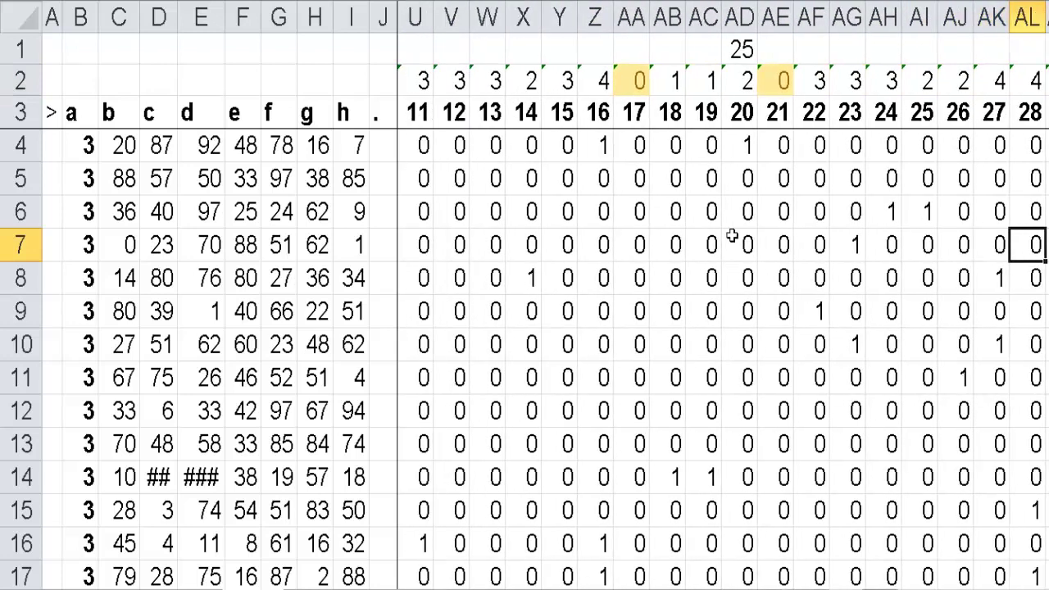
# Step: Examine the occurrence totals for numbers 29 through 50 and look for highlighted ones
pyautogui.press('Right')
pyautogui.press('Right')
pyautogui.press('Right')
pyautogui.press('Right')
pyautogui.press('Right')
pyautogui.press('Right')
pyautogui.press('Right')
pyautogui.press('Right')
pyautogui.press('Right')
pyautogui.press('Right')
pyautogui.press('Right')
pyautogui.press('Right')
pyautogui.press('Right')
pyautogui.press('Right')
pyautogui.press('Right')
pyautogui.press('Right')
pyautogui.press('Right')
pyautogui.press('Right')
pyautogui.press('Right')
pyautogui.press('Right')
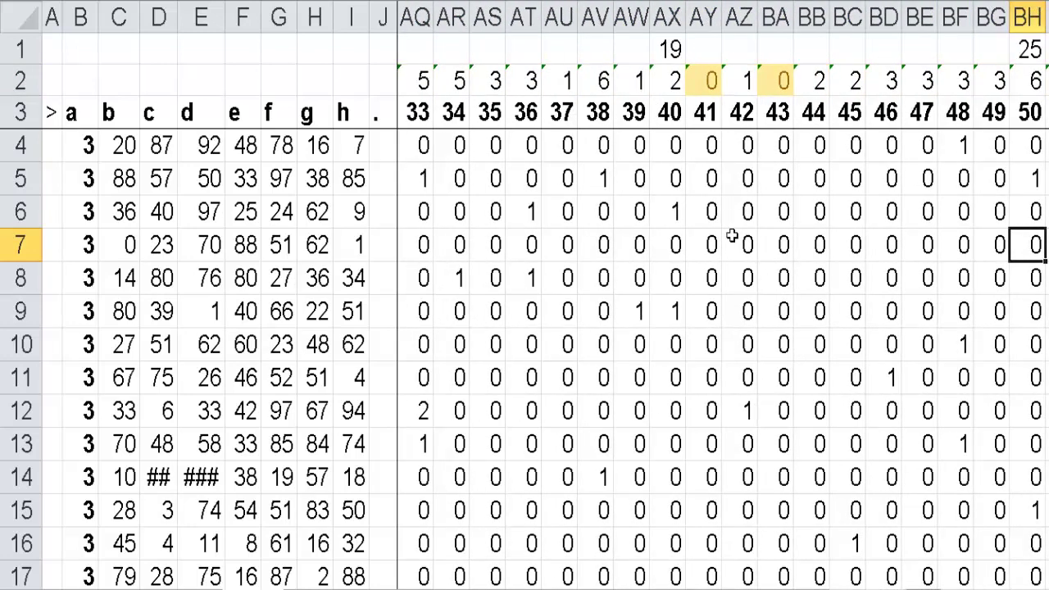
# Step: Examine the occurrence totals for numbers 51 through 76 and look for highlighted ones
pyautogui.press('Right')
pyautogui.press('Right')
pyautogui.press('Right')
pyautogui.press('Right')
pyautogui.press('Right')
pyautogui.press('Right')
pyautogui.press('Right')
pyautogui.press('Right')
pyautogui.press('Right')
pyautogui.press('Right')
pyautogui.press('Right')
pyautogui.press('Right')
pyautogui.press('Right')
pyautogui.press('Right')
pyautogui.press('Right')
pyautogui.press('Right')
pyautogui.press('Right')
pyautogui.press('Right')
pyautogui.press('Right')
pyautogui.press('Right')
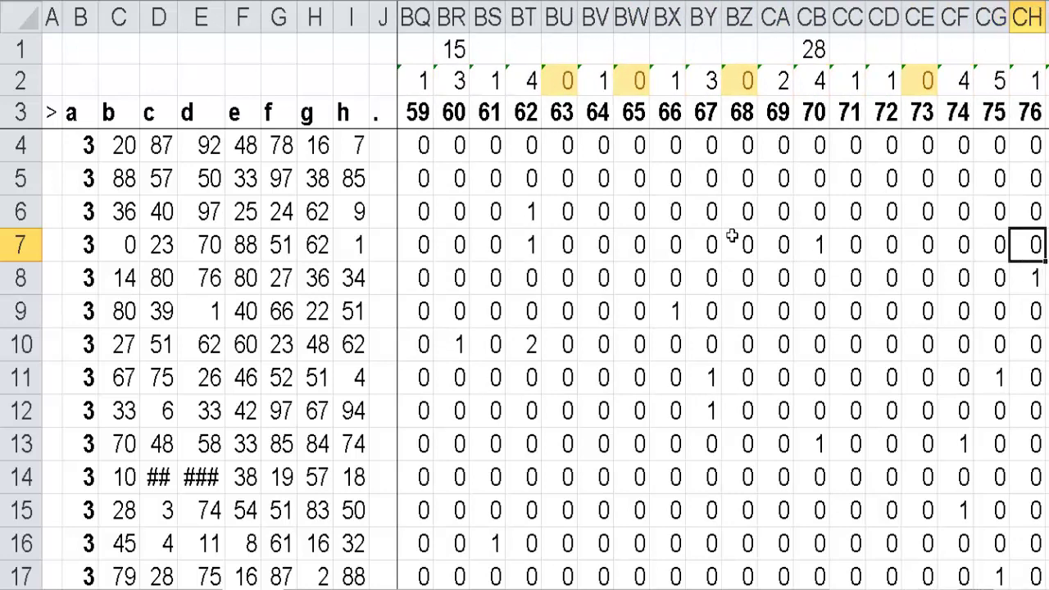
# Step: Examine the occurrence totals for numbers 77 through 94 and look for highlighted ones
pyautogui.press('Right')
pyautogui.press('Right')
pyautogui.press('Right')
pyautogui.press('Right')
pyautogui.press('Right')
pyautogui.press('Right')
pyautogui.press('Right')
pyautogui.press('Right')
pyautogui.press('Right')
pyautogui.press('Right')
pyautogui.press('Right')
pyautogui.press('Right')
pyautogui.press('Right')
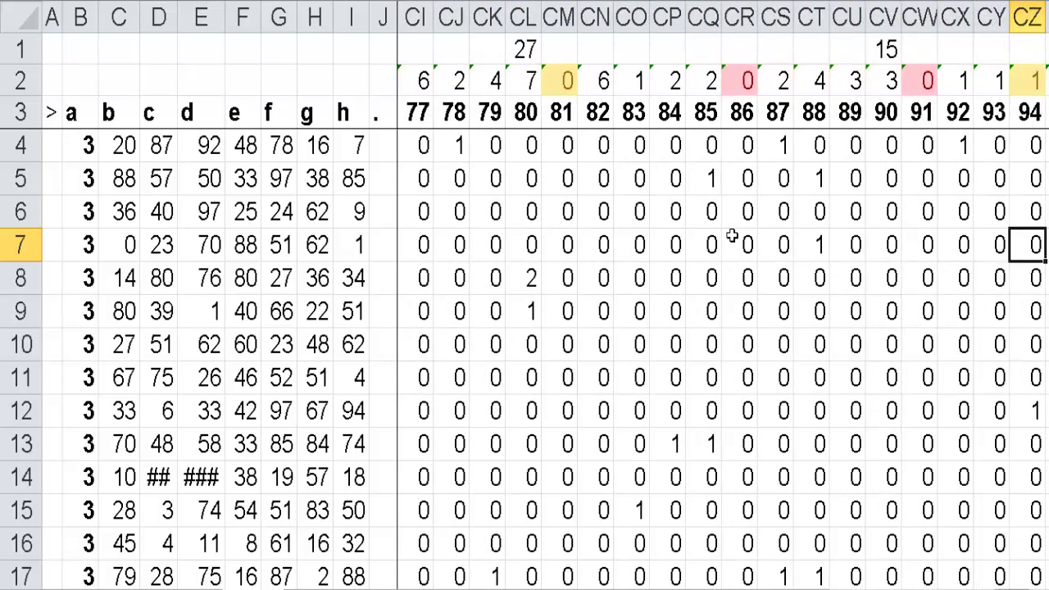
# Step: Examine the occurrence totals for numbers 95 through 99 and 0, then recheck those back to 86
pyautogui.press('Right')
pyautogui.press('Right')
pyautogui.press('Right')
pyautogui.press('Left')
pyautogui.press('Left')
pyautogui.press('Left')
pyautogui.press('Left')
pyautogui.press('Left')
pyautogui.press('Left')
pyautogui.press('Left')
pyautogui.press('Left')
pyautogui.press('Left')
pyautogui.press('Left')
pyautogui.press('Left')
pyautogui.press('Left')
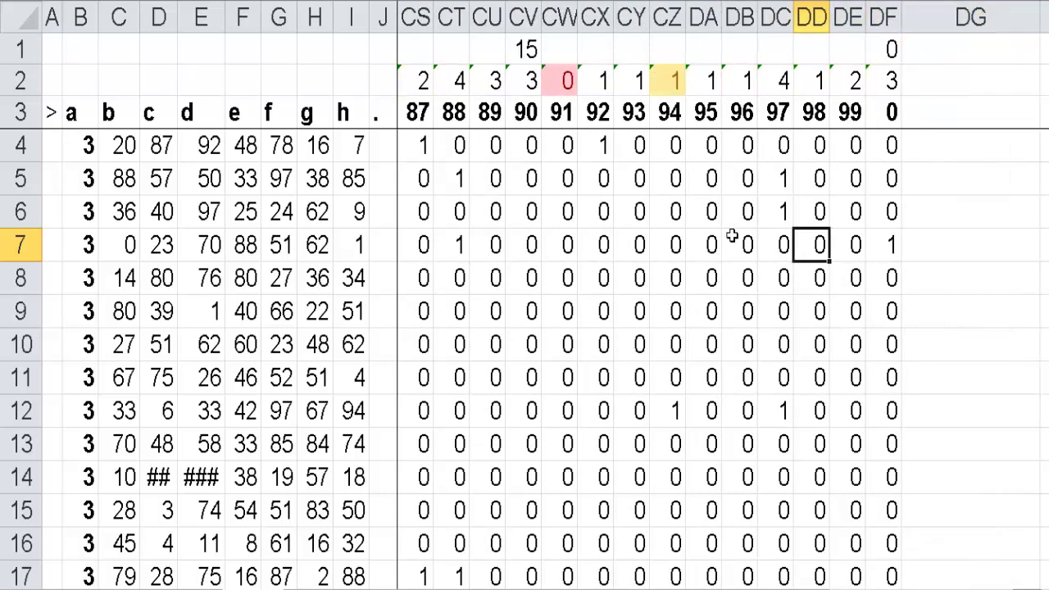
pyautogui.press('Left')
pyautogui.press('Left')
pyautogui.press('Left')
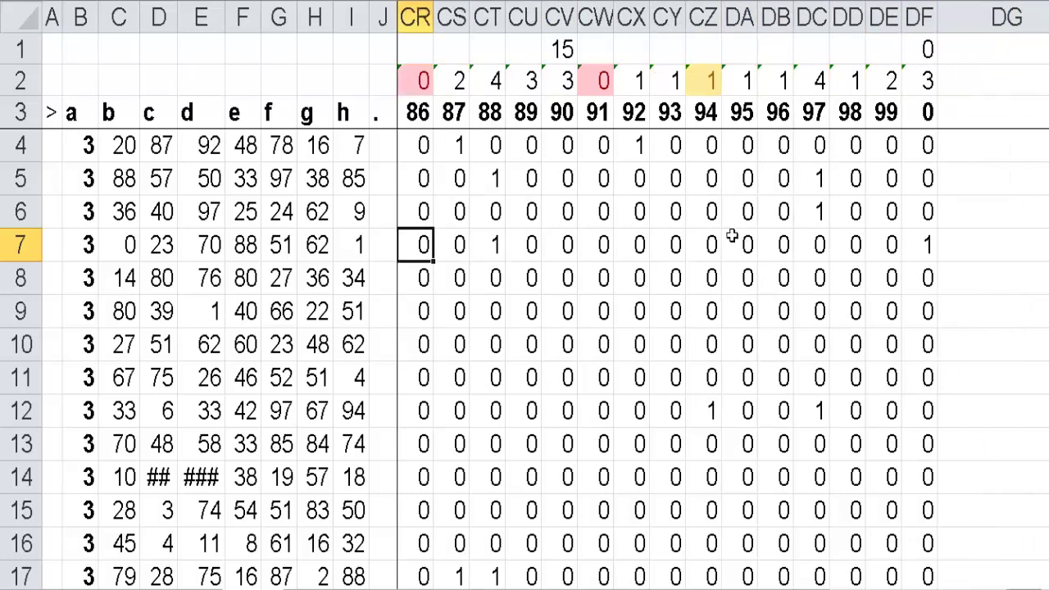
# Step: Recheck the occurrence totals from 85 back to 77 and select the total for number 82
pyautogui.press('Left')
pyautogui.press('Left')
pyautogui.press('Left')
pyautogui.press('Left')
pyautogui.press('Left')
pyautogui.press('Left')
pyautogui.press('Left')
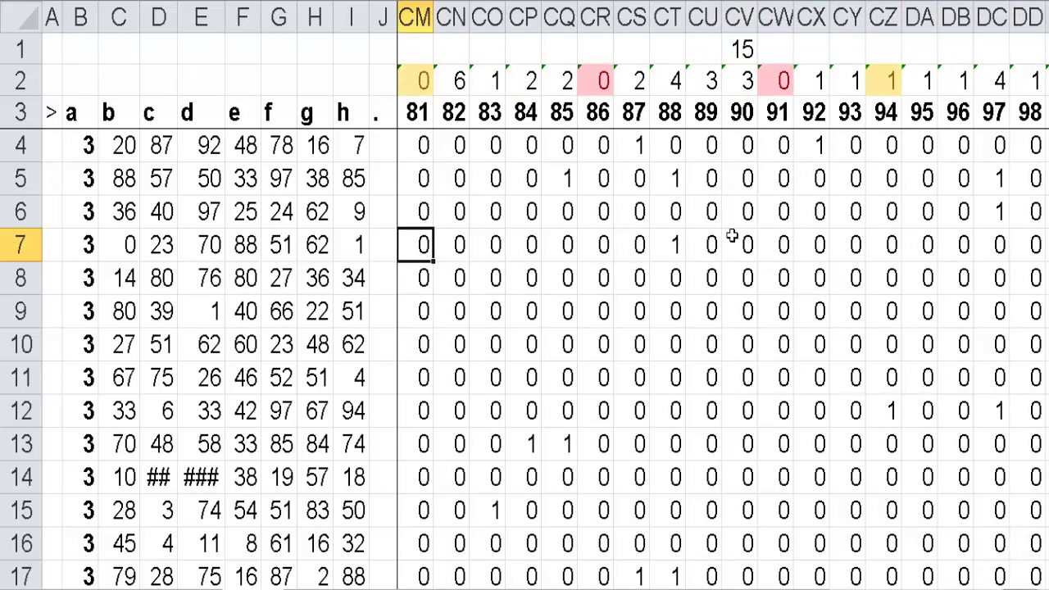
pyautogui.press('Left')
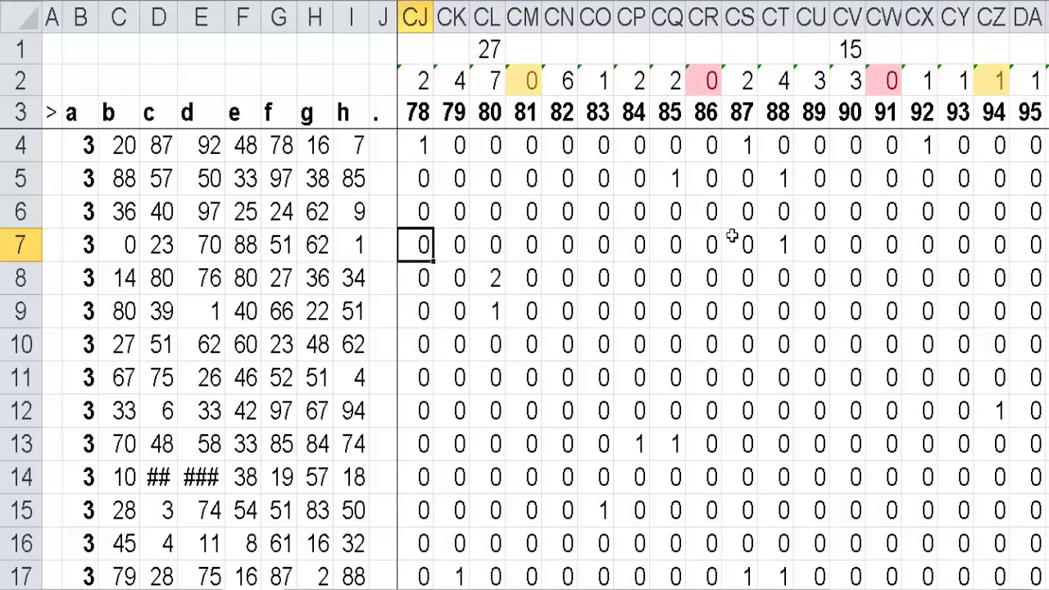
pyautogui.press('Left')
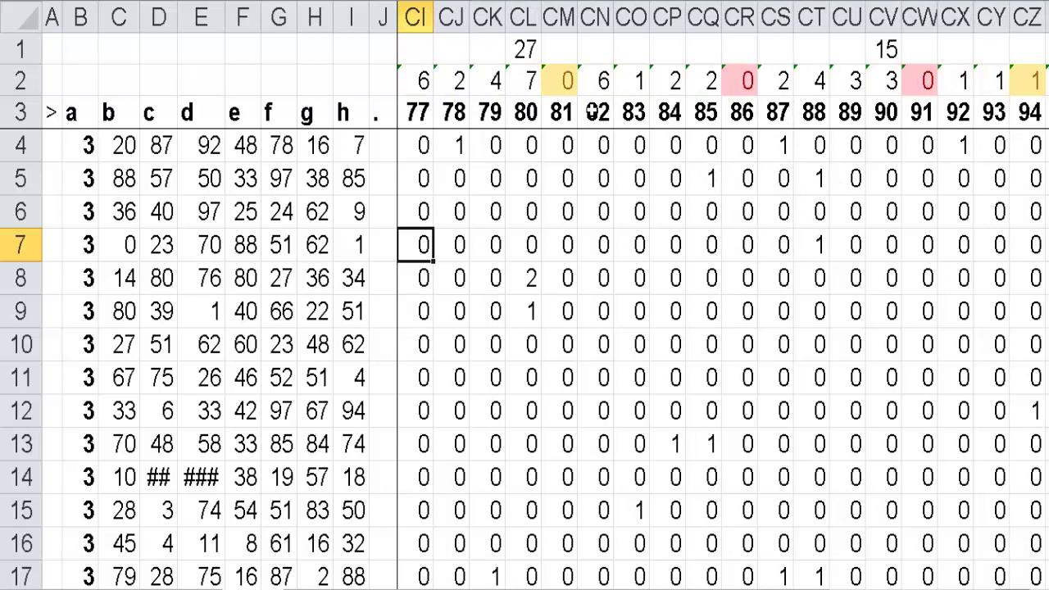
pyautogui.click(603, 91)
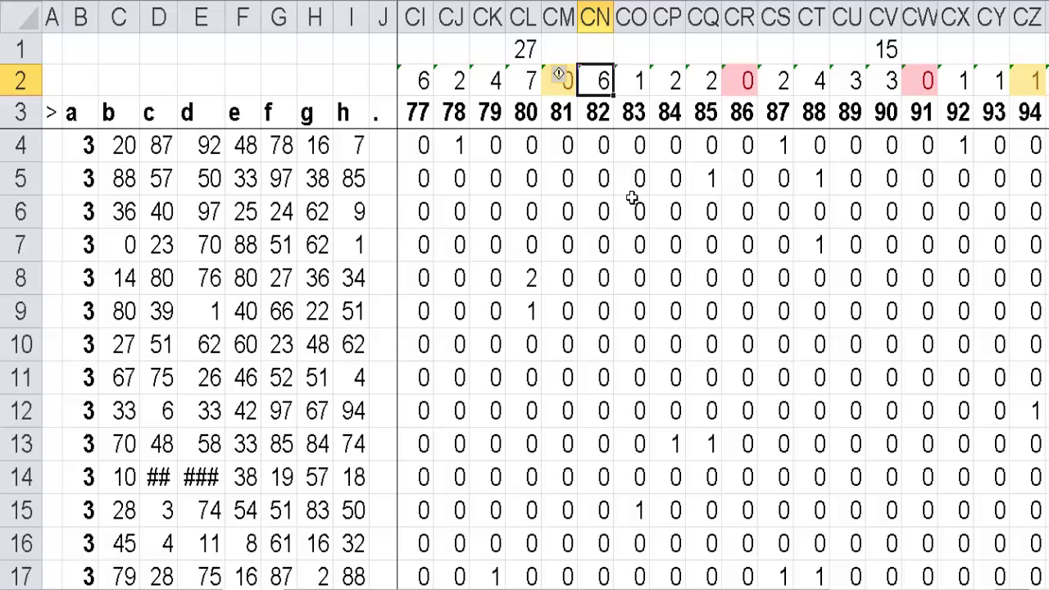
# Step: Compare the occurrence totals from number 82 back to number 62
pyautogui.press('Left')
pyautogui.press('Left')
pyautogui.press('Left')
pyautogui.press('Left')
pyautogui.press('Left')
pyautogui.press('Left')
pyautogui.press('Left')
pyautogui.press('Left')
pyautogui.press('Left')
pyautogui.press('Left')
pyautogui.press('Left')
pyautogui.press('Left')
pyautogui.press('Left')
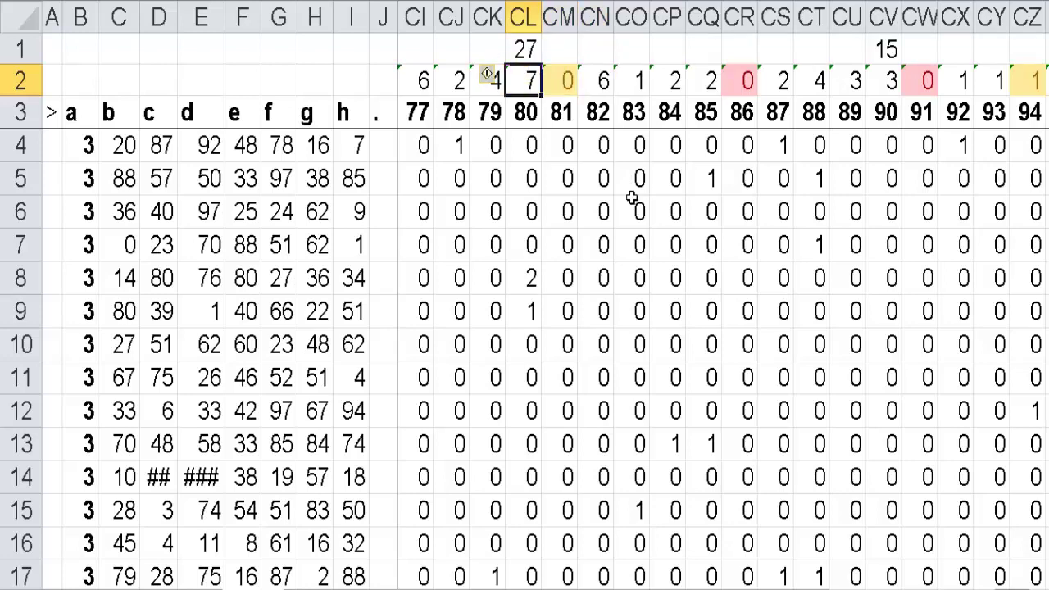
pyautogui.press('Left')
pyautogui.press('Left')
pyautogui.press('Left')
pyautogui.press('Left')
pyautogui.press('Left')
pyautogui.press('Left')
pyautogui.press('Left')
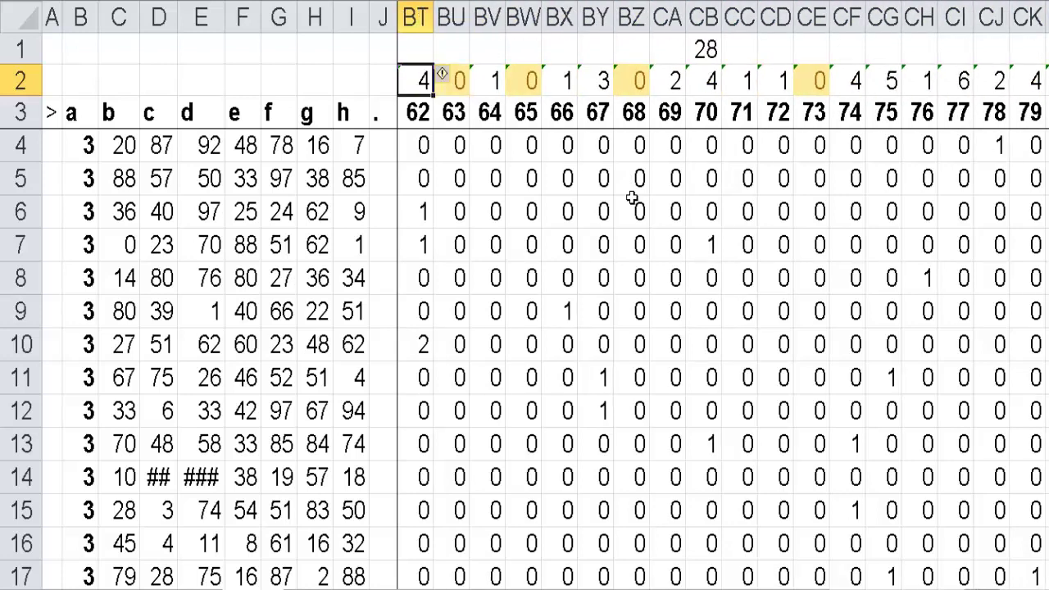
# Step: Return to the start of the totals row and examine the occurrence totals for numbers 1 through 12
pyautogui.hotkey('ctrl', 'Left')
pyautogui.press('Right')
pyautogui.press('Right')
pyautogui.press('Right')
pyautogui.press('Right')
pyautogui.press('Right')
pyautogui.press('Right')
pyautogui.press('Right')
pyautogui.press('Right')
pyautogui.press('Right')
pyautogui.press('Right')
pyautogui.press('Right')
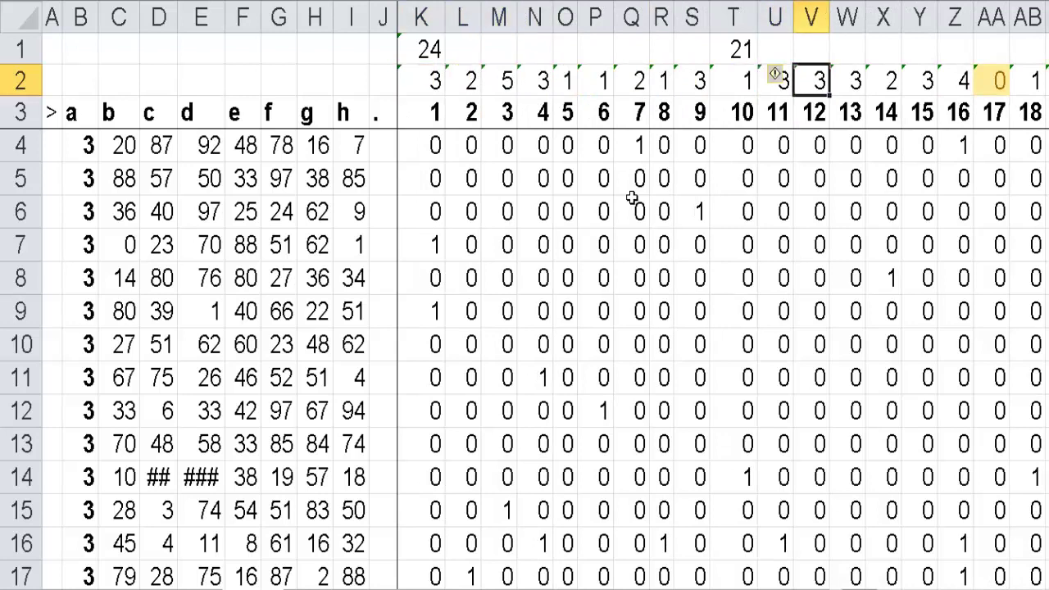
pyautogui.press('Left')
pyautogui.press('Down')
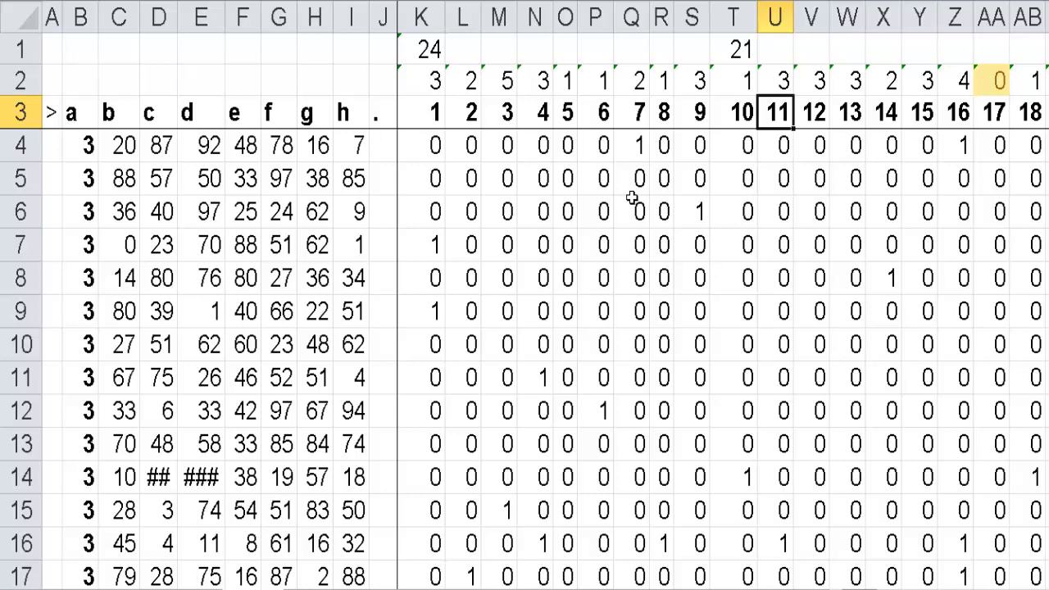
# Step: Examine the occurrence totals for numbers 11 through 26, including the highlighted ones
pyautogui.press('Right')
pyautogui.press('Right')
pyautogui.press('Right')
pyautogui.press('Right')
pyautogui.press('Right')
pyautogui.press('Right')
pyautogui.press('Right')
pyautogui.press('Right')
pyautogui.press('Right')
pyautogui.press('Right')
pyautogui.press('Right')
pyautogui.press('Right')
pyautogui.press('Right')
pyautogui.press('Right')
pyautogui.press('Right')
pyautogui.press('Right')
pyautogui.press('Right')
pyautogui.press('Right')
pyautogui.press('Right')
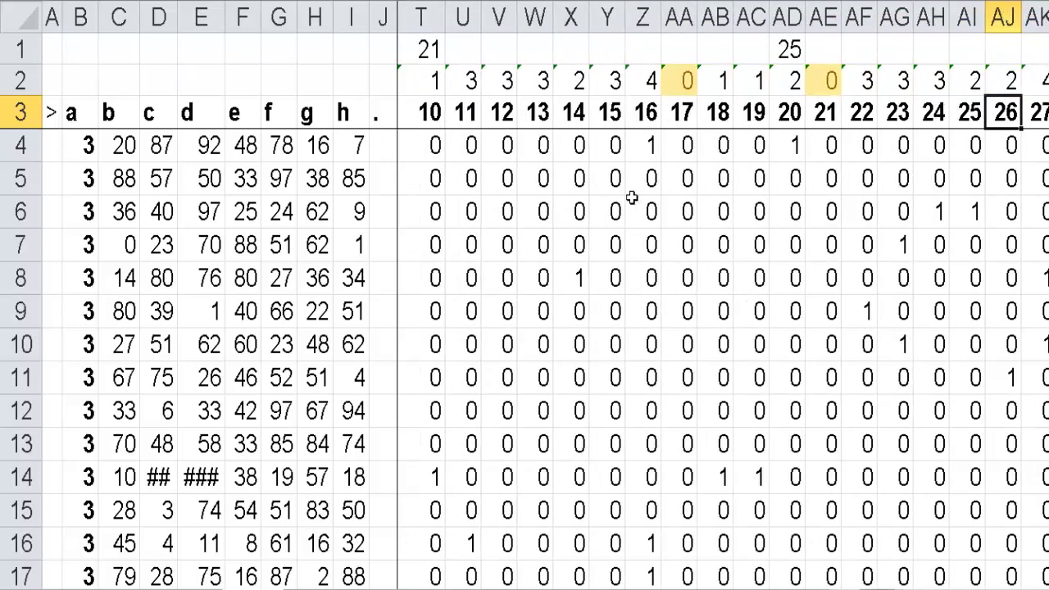
# Step: Examine the occurrence totals for numbers 27 through 40 and the per-draw counts under number 38
pyautogui.press('Right')
pyautogui.press('Right')
pyautogui.press('Right')
pyautogui.press('Right')
pyautogui.press('Right')
pyautogui.press('Right')
pyautogui.press('Right')
pyautogui.press('Right')
pyautogui.press('Right')
pyautogui.press('Right')
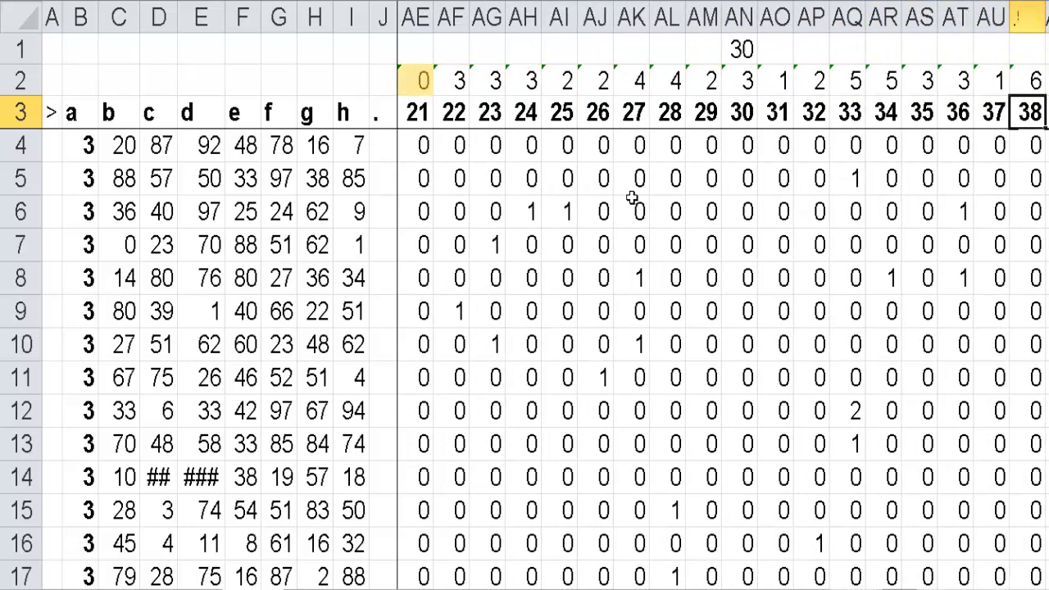
pyautogui.press('Left')
pyautogui.press('Right')
pyautogui.press('Down')
pyautogui.press('Down')
pyautogui.press('Left')
pyautogui.press('Left')
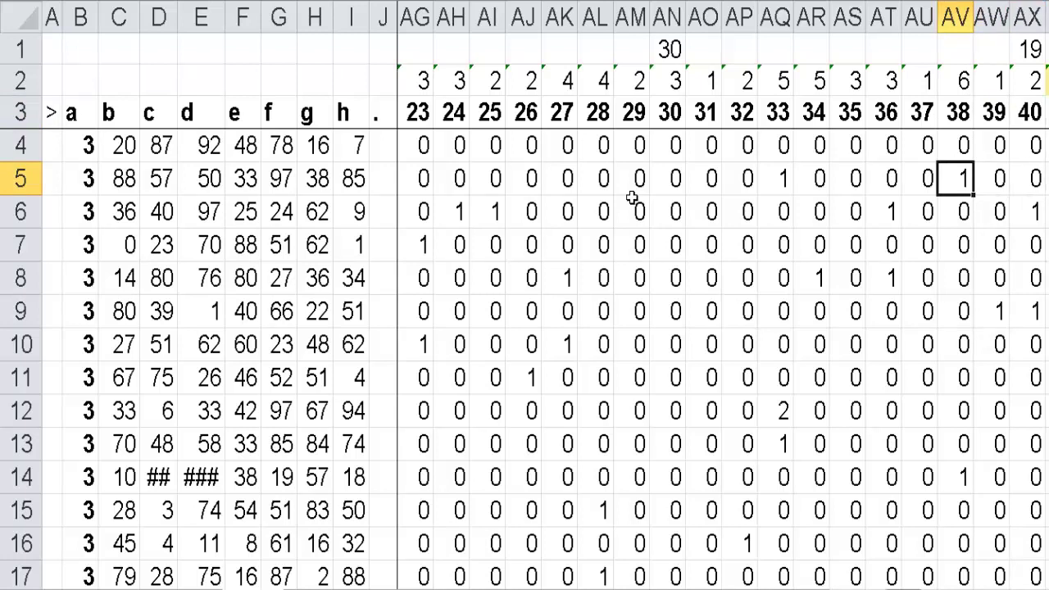
# Step: Return to the filtered draws and check column c down to the end of the list
pyautogui.hotkey('ctrl', 'Left')
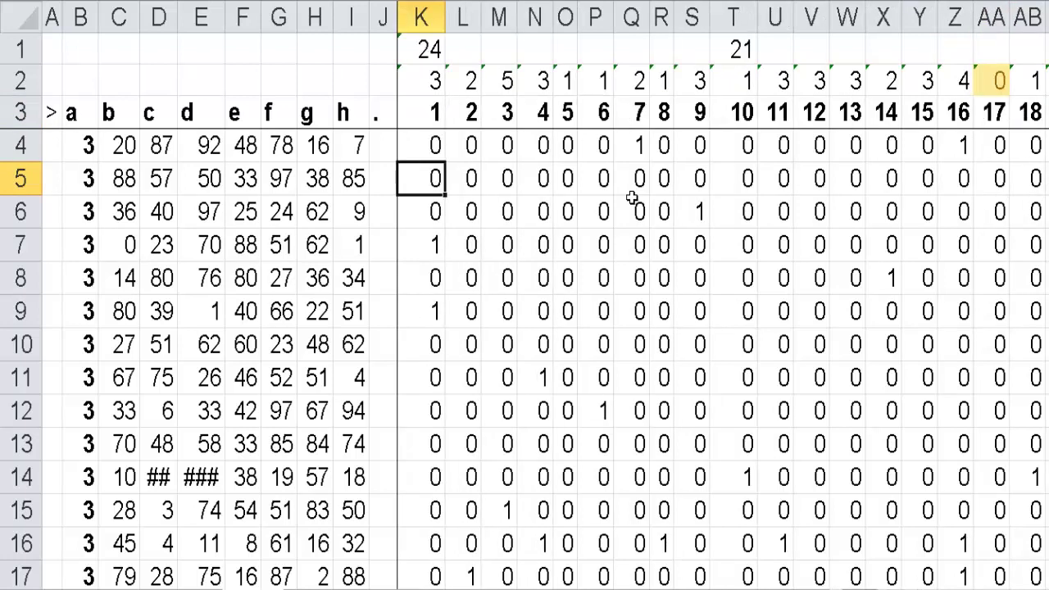
pyautogui.hotkey('ctrl', 'Left')
pyautogui.press('Left')
pyautogui.press('Left')
pyautogui.press('Left')
pyautogui.press('Left')
pyautogui.press('Left')
pyautogui.press('Left')
pyautogui.press('Left')
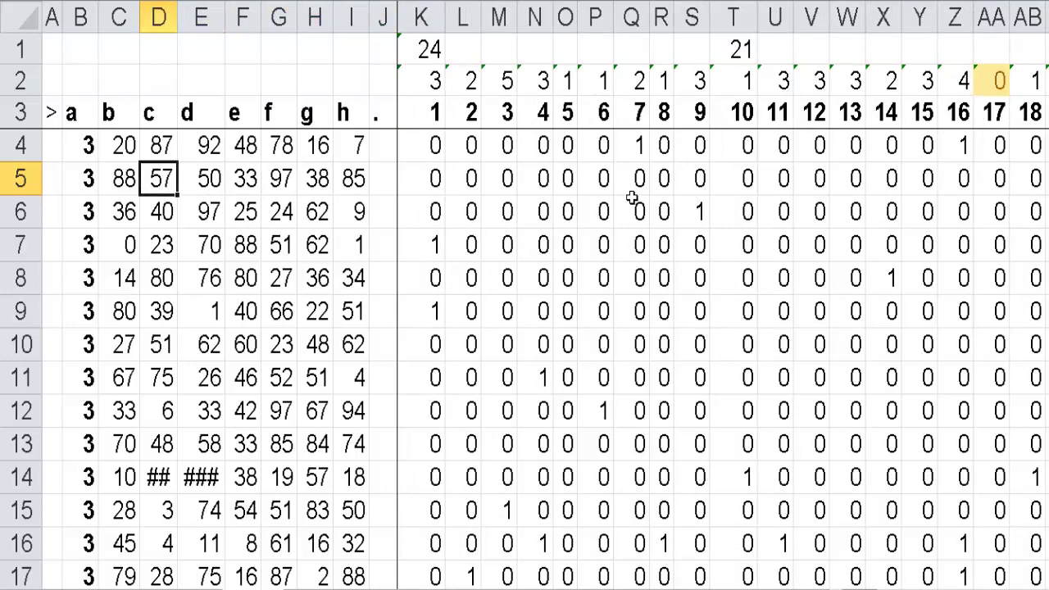
pyautogui.hotkey('ctrl', 'Down')
pyautogui.press('Up')
pyautogui.press('Up')
pyautogui.hotkey('ctrl', 'Up')
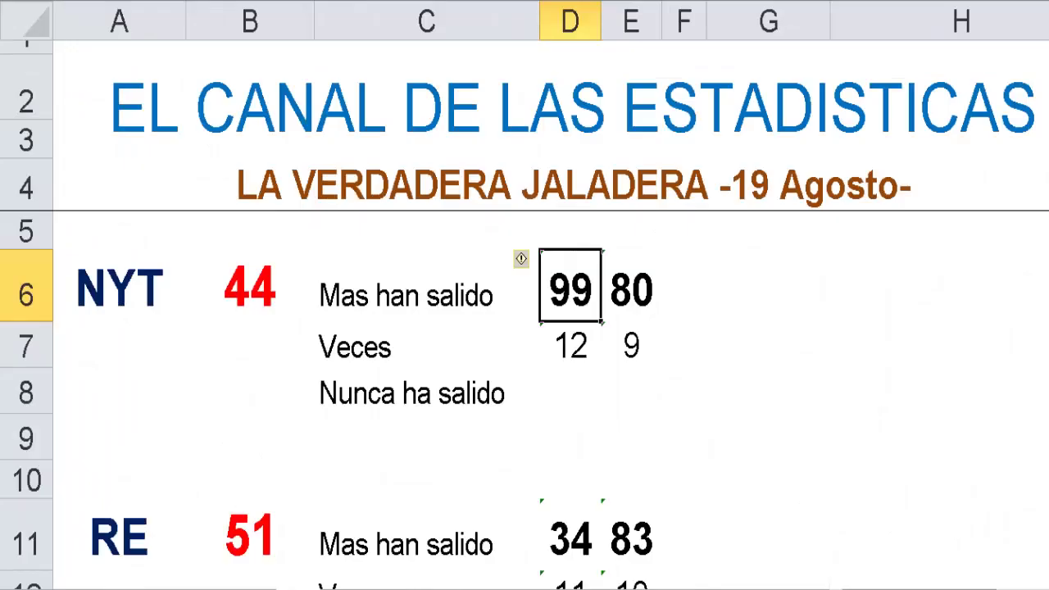
# Step: Review the most frequent companion numbers and their counts for NYT 44 in the 19 Agosto summary sheet
pyautogui.click(554, 486)
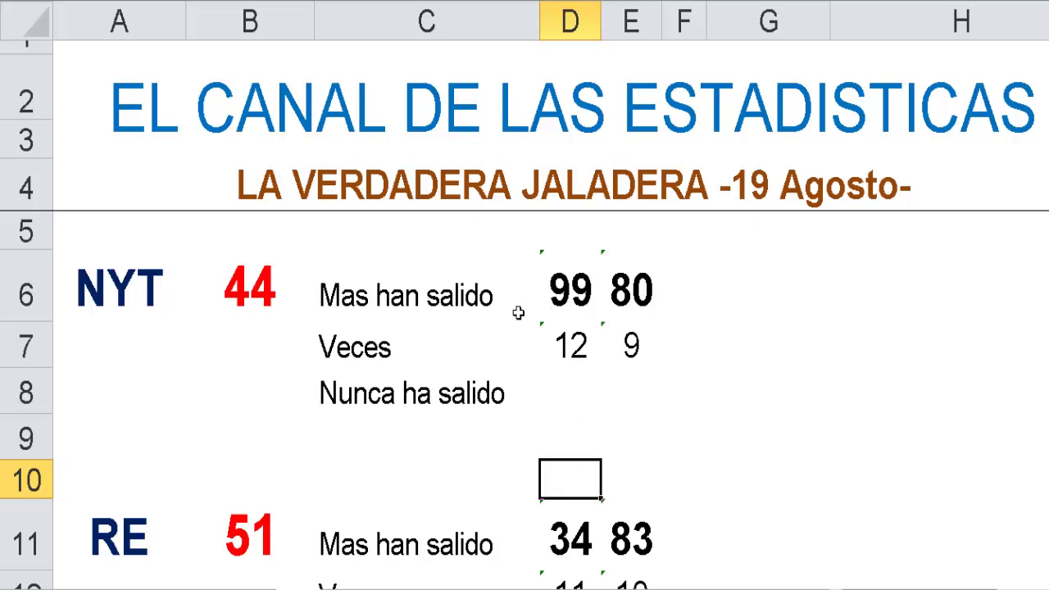
pyautogui.click(580, 309)
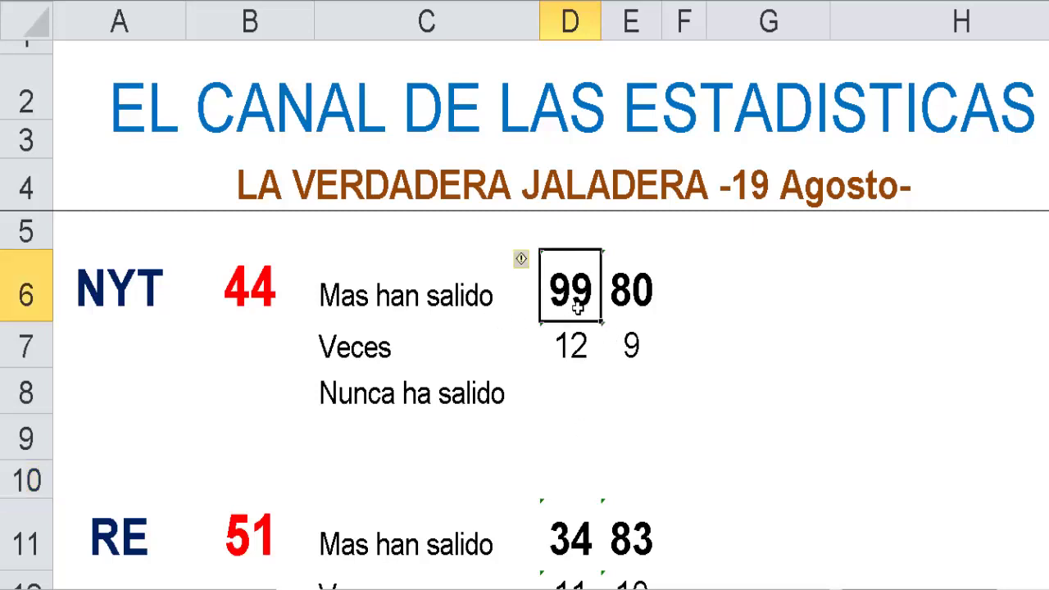
pyautogui.click(628, 297)
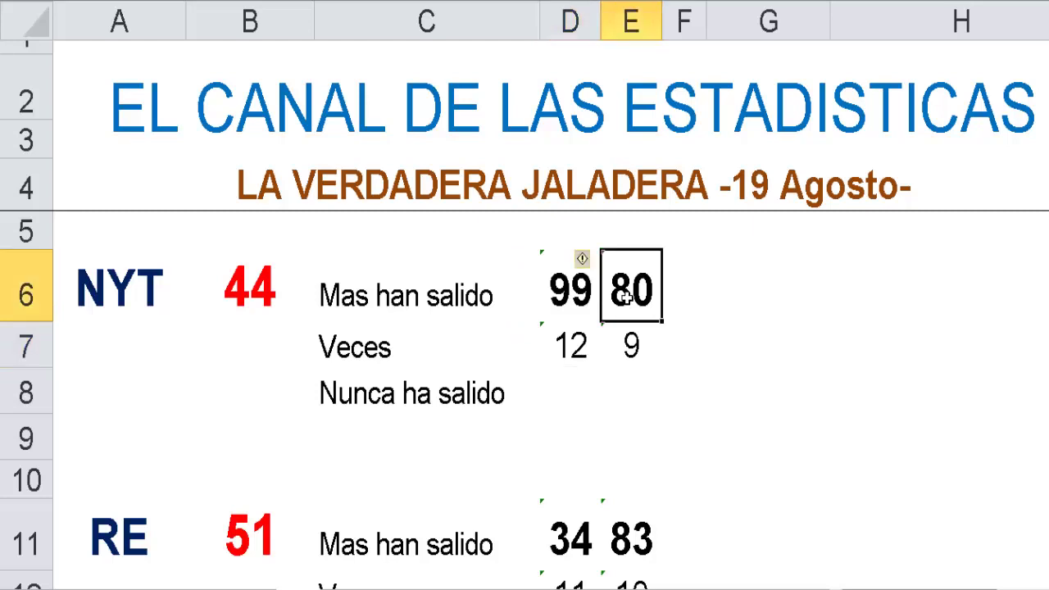
pyautogui.click(637, 368)
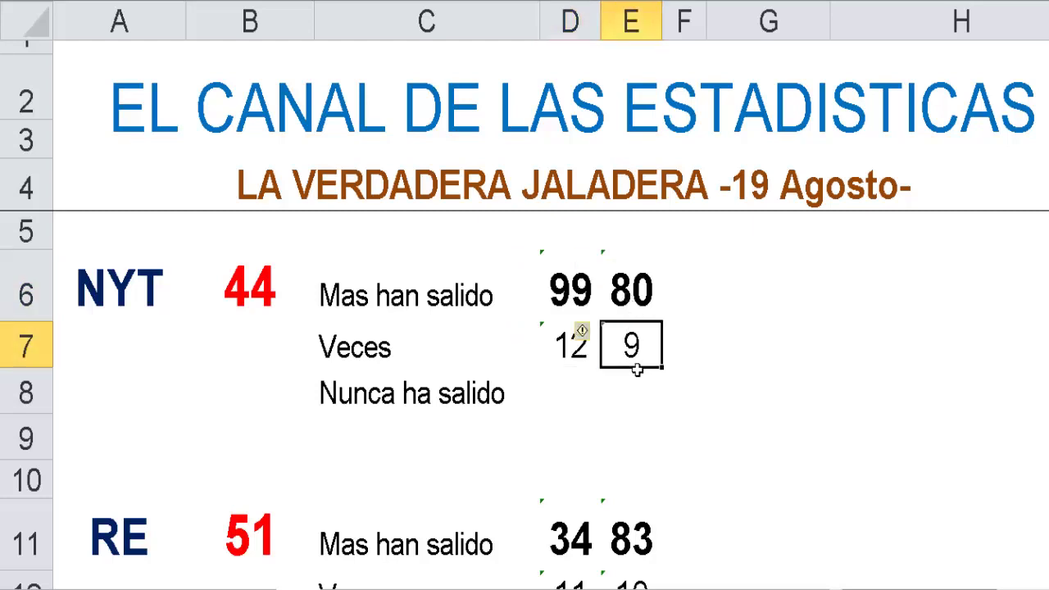
# Step: Review the most frequent companion numbers and their counts for RE 51 in the summary
pyautogui.press('Down')
pyautogui.press('Down')
pyautogui.press('Down')
pyautogui.press('Down')
pyautogui.press('Down')
pyautogui.press('Down')
pyautogui.press('Down')
pyautogui.press('Down')
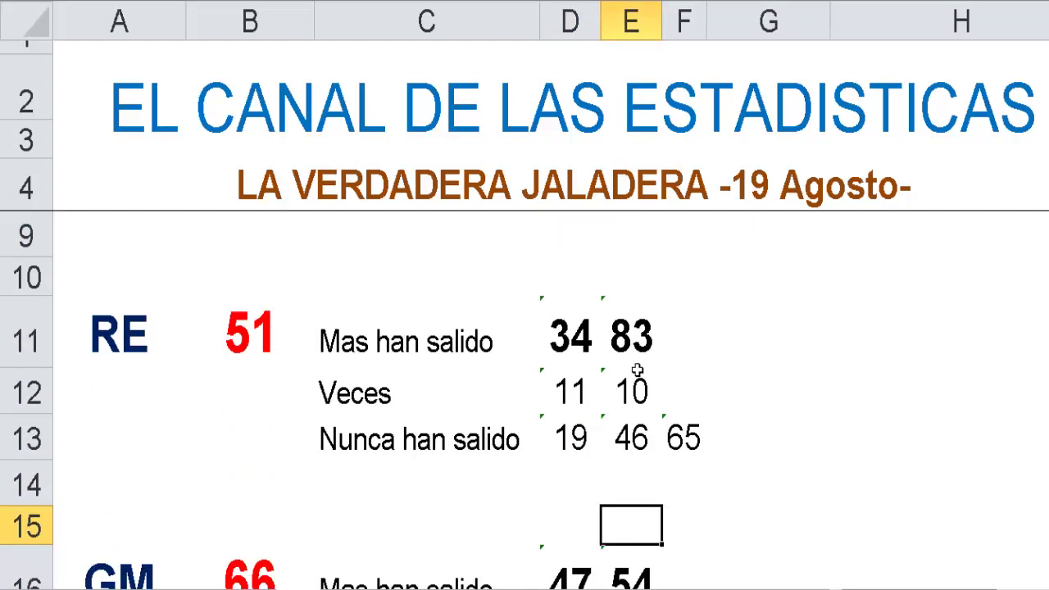
pyautogui.click(590, 361)
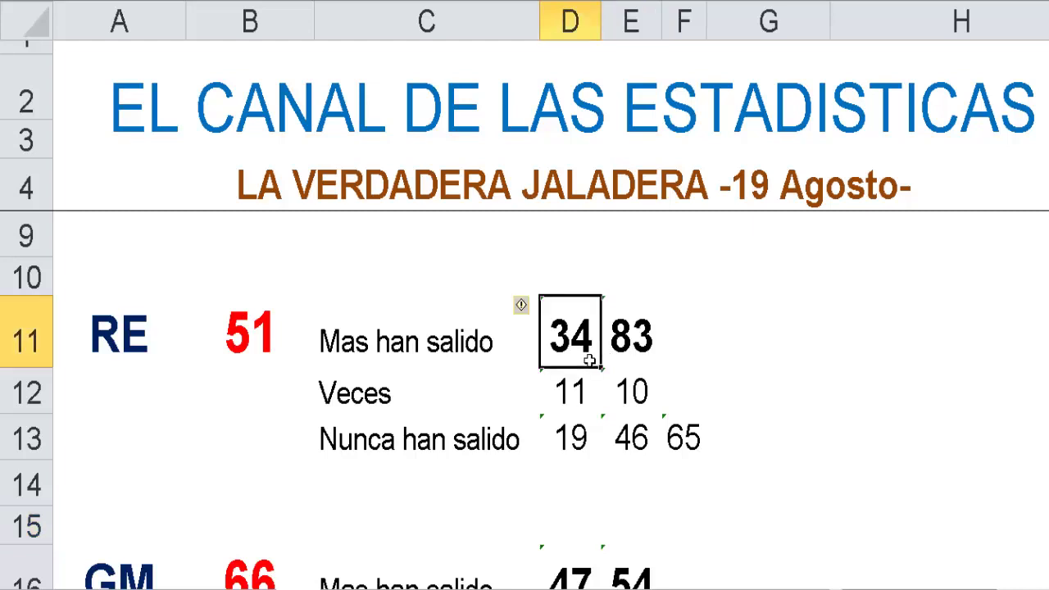
pyautogui.press('Down')
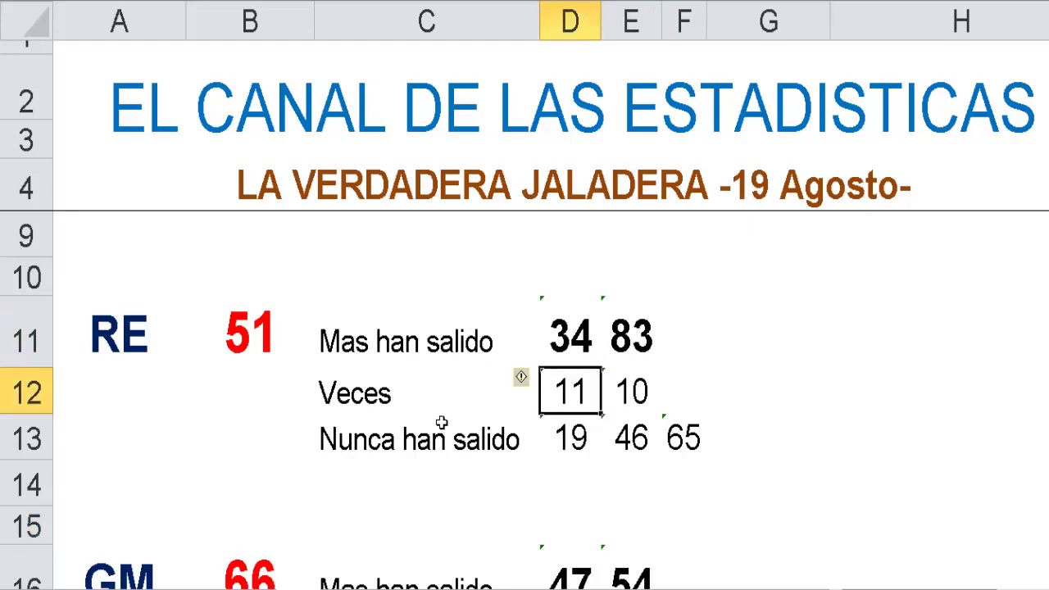
pyautogui.click(141, 342)
pyautogui.click(247, 345)
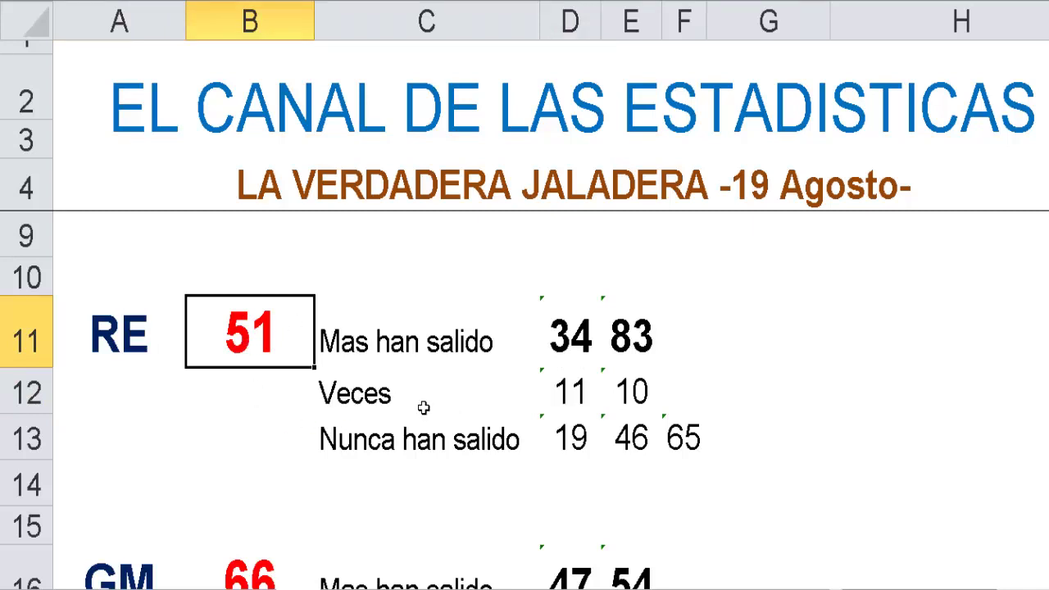
pyautogui.click(575, 340)
pyautogui.click(574, 383)
pyautogui.click(633, 336)
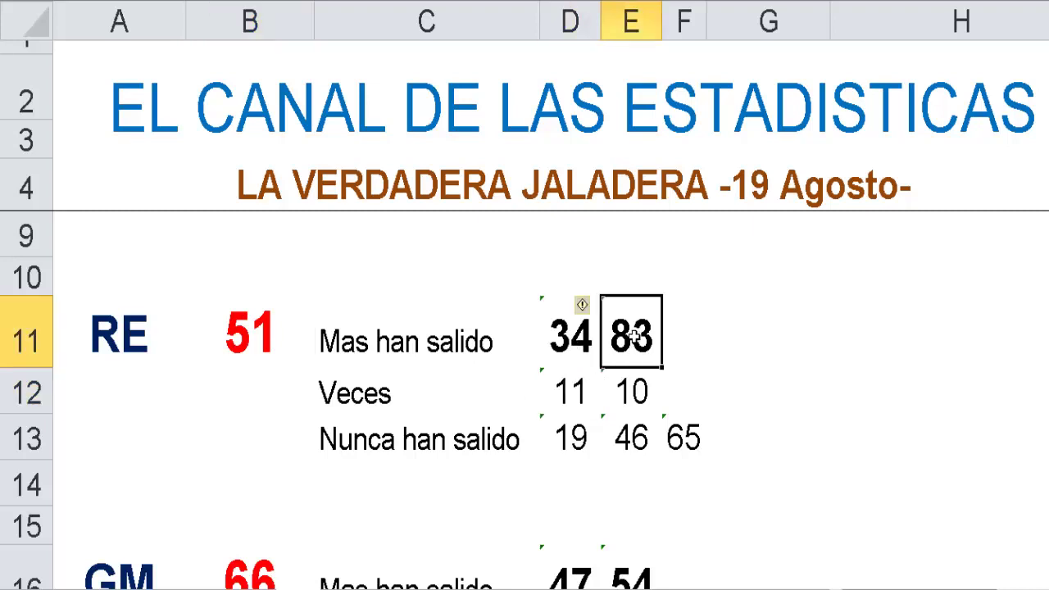
pyautogui.click(635, 395)
# Step: Review the numbers listed as never drawn alongside RE 51
pyautogui.click(582, 440)
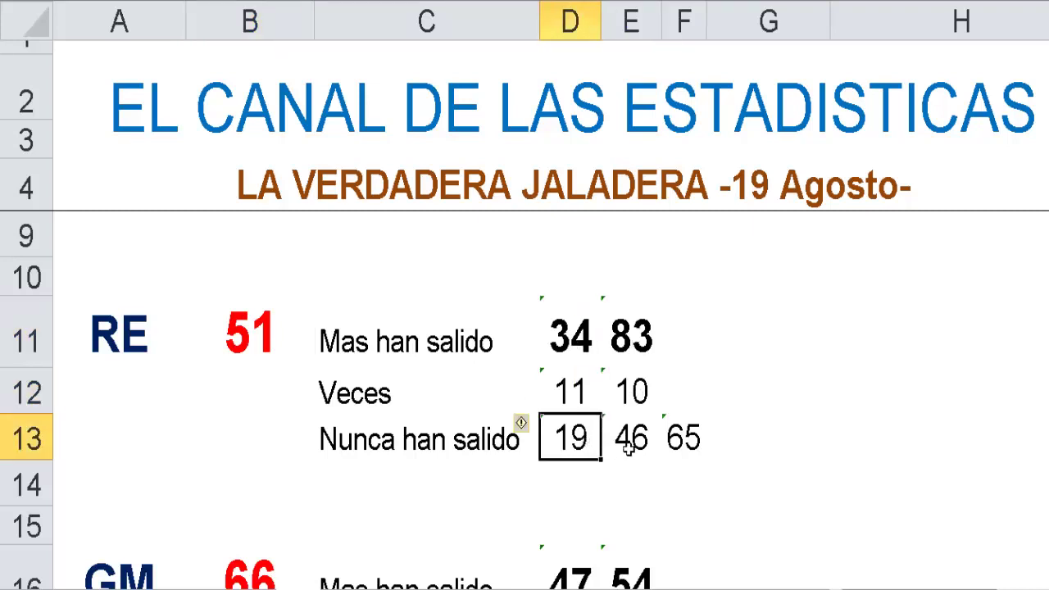
pyautogui.click(631, 450)
pyautogui.click(693, 451)
pyautogui.click(587, 445)
pyautogui.click(482, 444)
pyautogui.click(551, 434)
# Step: Review the most frequent and never-drawn companion numbers for GM 66
pyautogui.press('Down')
pyautogui.press('Down')
pyautogui.press('Down')
pyautogui.press('Down')
pyautogui.press('Down')
pyautogui.press('Down')
pyautogui.press('Down')
pyautogui.press('Down')
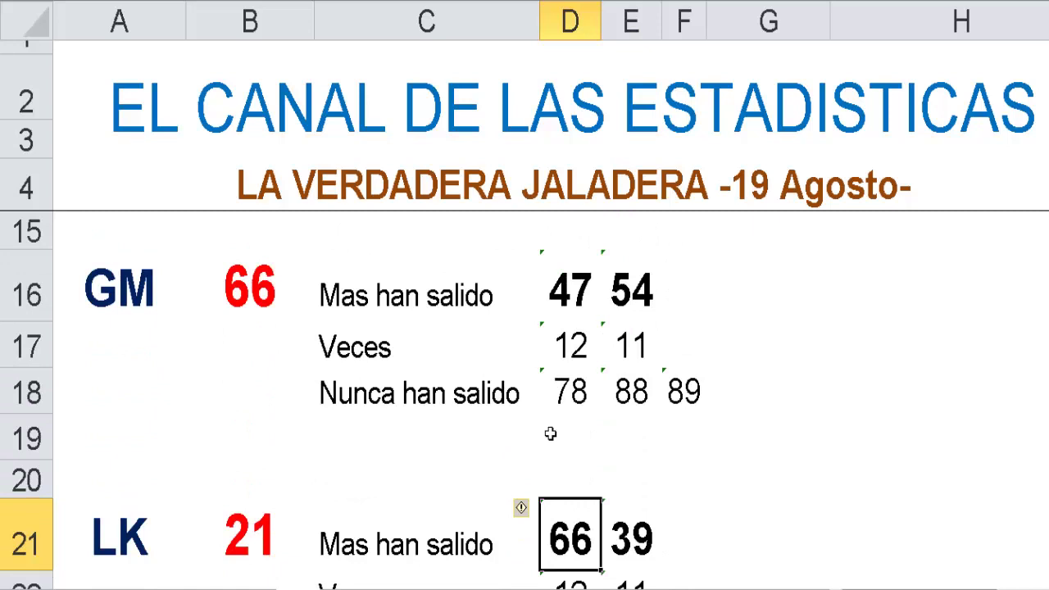
# Step: Review the LK 21 summary block, checking each number listed as never drawn with it
pyautogui.press('Down')
pyautogui.press('Down')
pyautogui.press('Down')
pyautogui.press('Down')
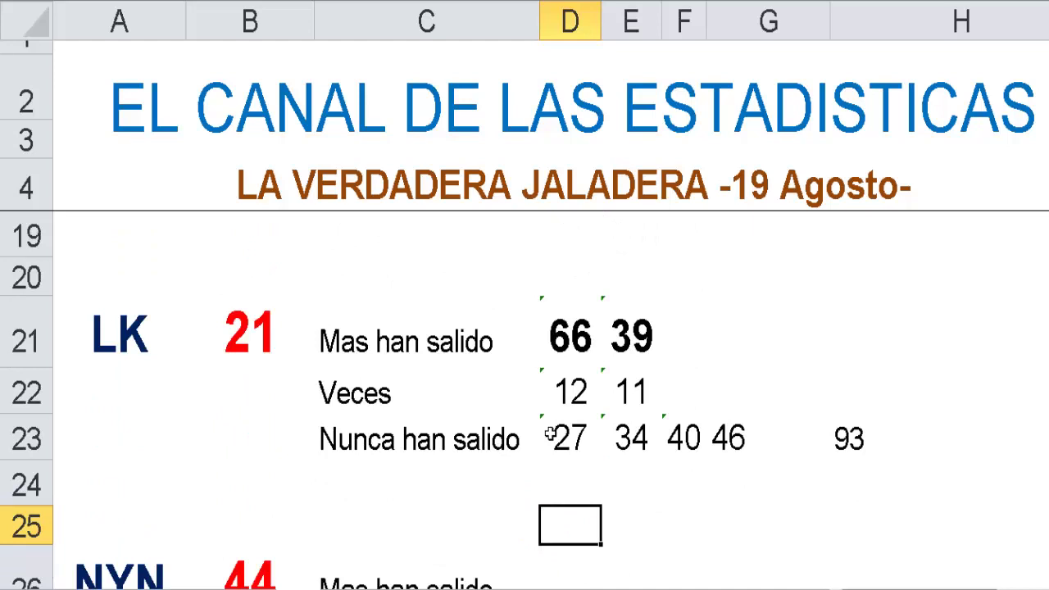
pyautogui.click(590, 438)
pyautogui.click(630, 445)
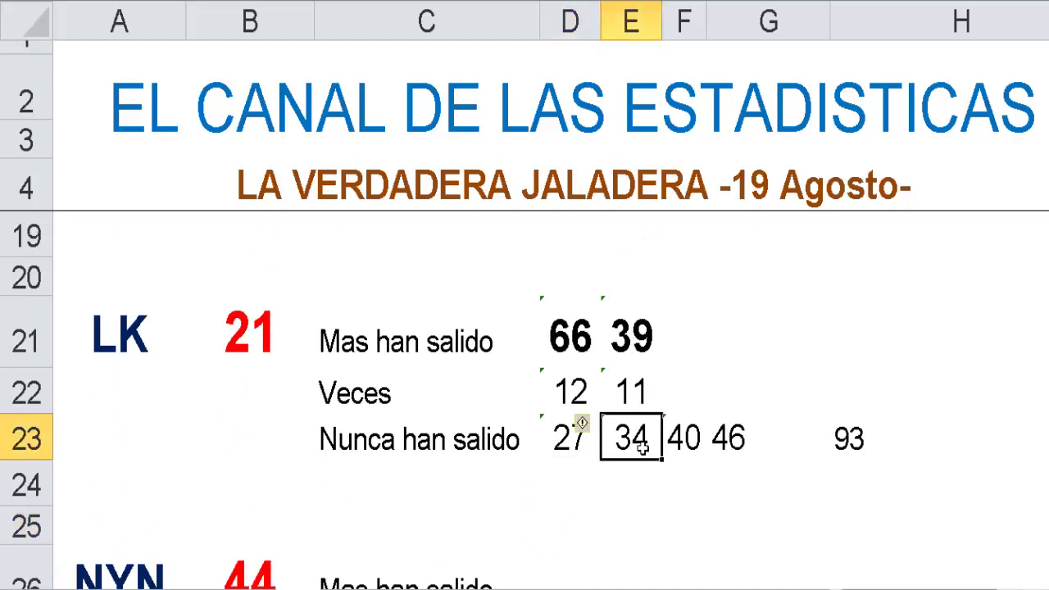
pyautogui.click(701, 442)
pyautogui.click(753, 443)
pyautogui.click(572, 459)
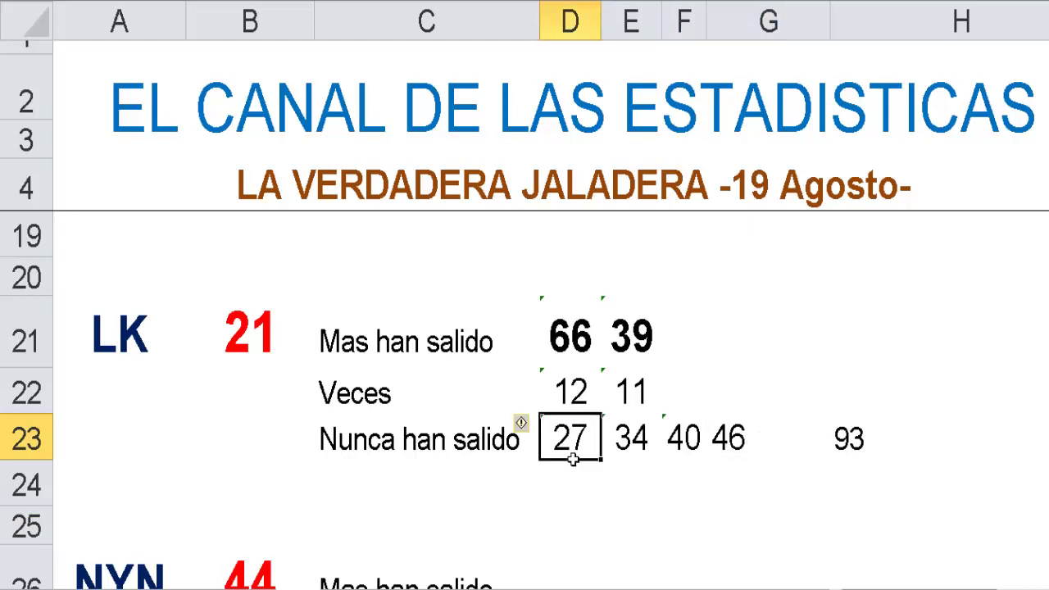
# Step: Review the summary block for NYN 44 in rows 26 to 28
pyautogui.press('Down')
pyautogui.press('Down')
pyautogui.press('Down')
pyautogui.press('Down')
pyautogui.press('Down')
pyautogui.press('Down')
pyautogui.press('Down')
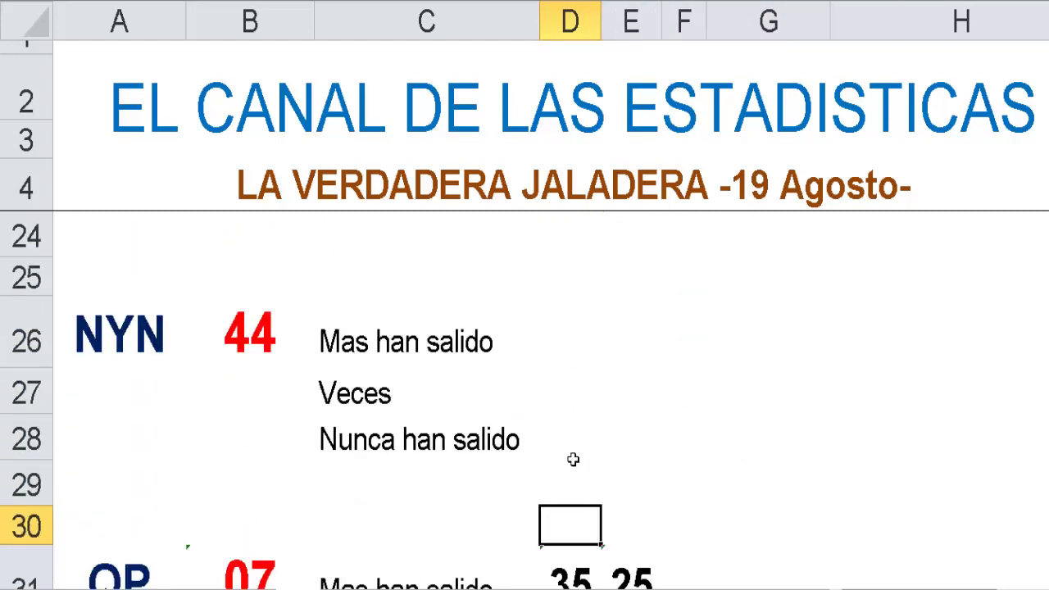
# Step: Review the QP 07 summary block in rows 31 to 33, checking its most frequent companion numbers, their counts and the never-drawn numbers
pyautogui.press('Down')
pyautogui.press('Down')
pyautogui.press('Down')
pyautogui.press('Down')
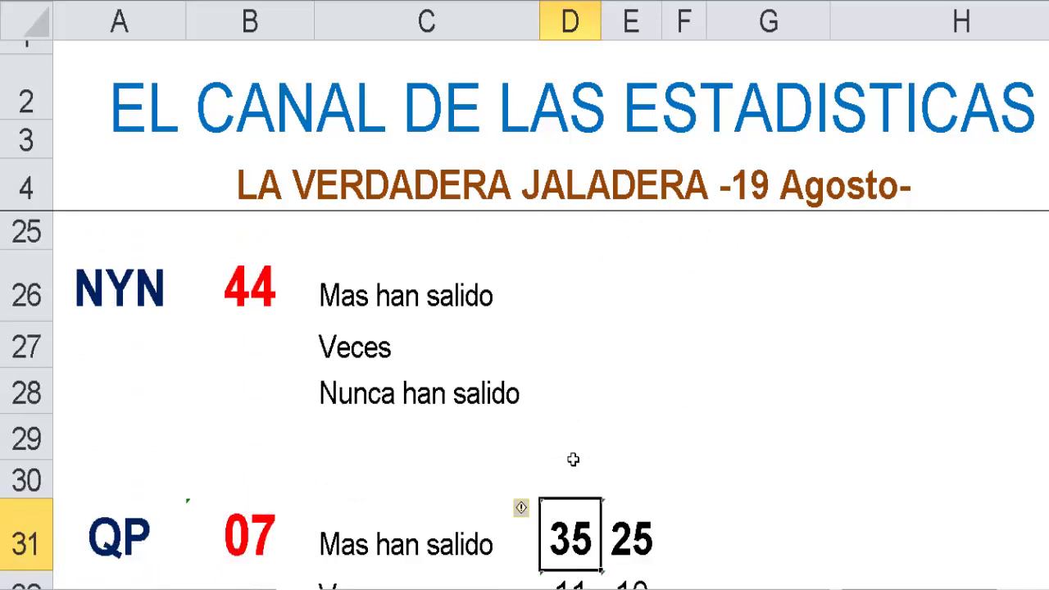
pyautogui.press('Down')
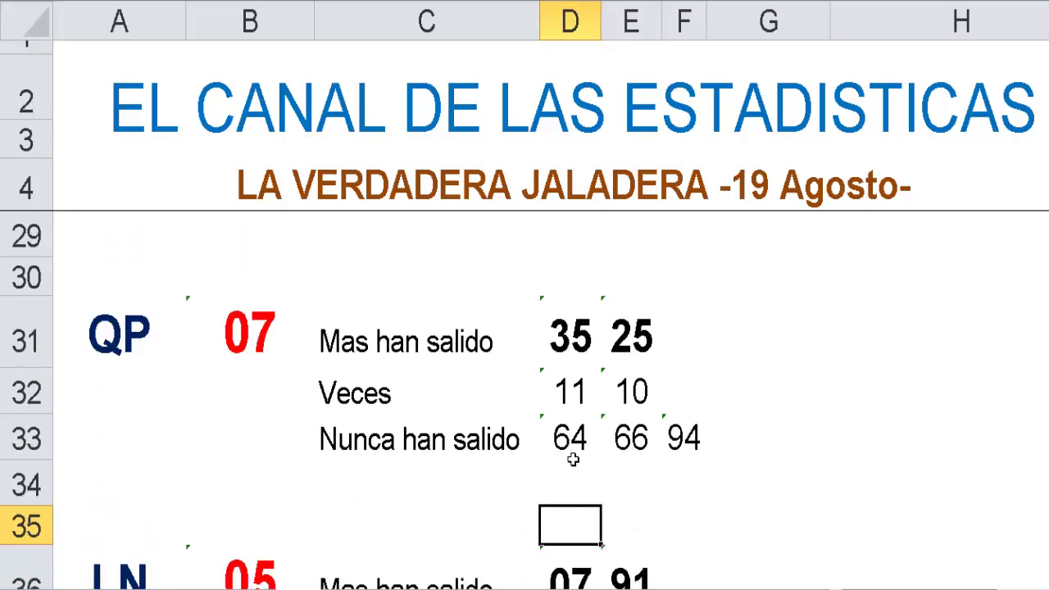
pyautogui.press('Down')
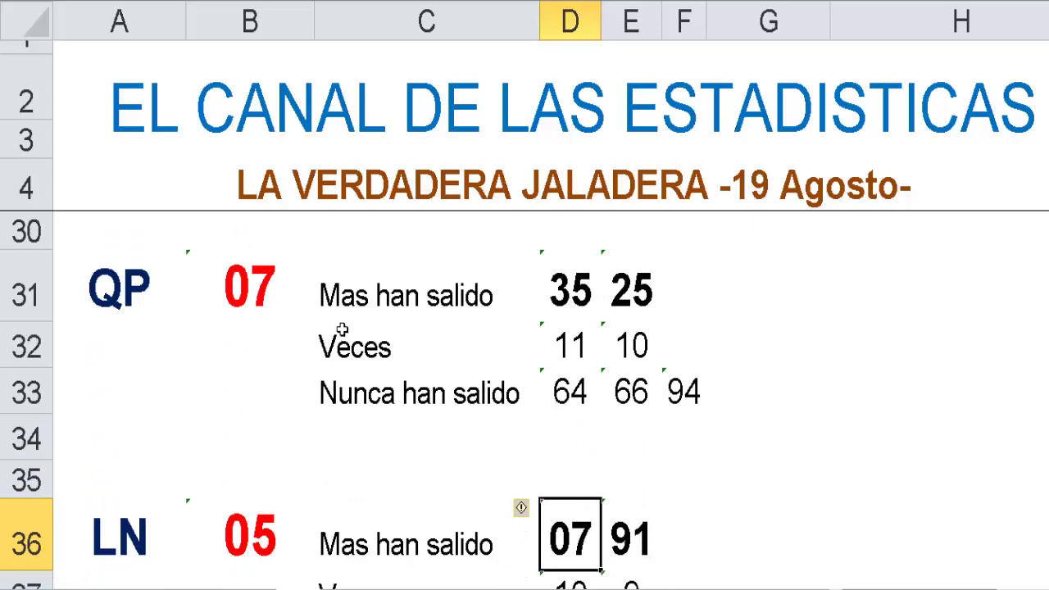
pyautogui.click(285, 307)
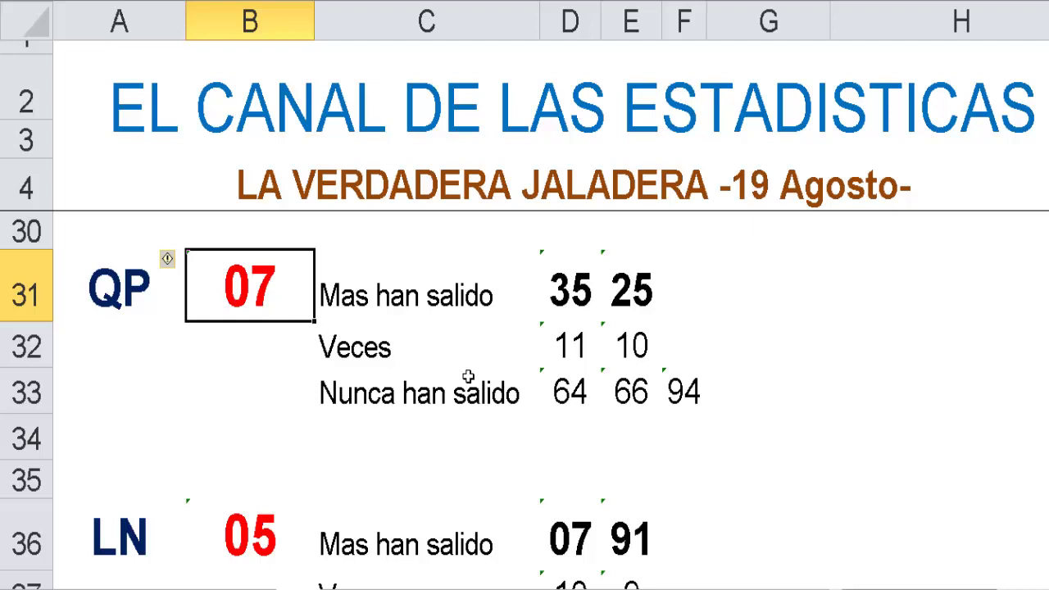
pyautogui.click(574, 312)
pyautogui.click(614, 317)
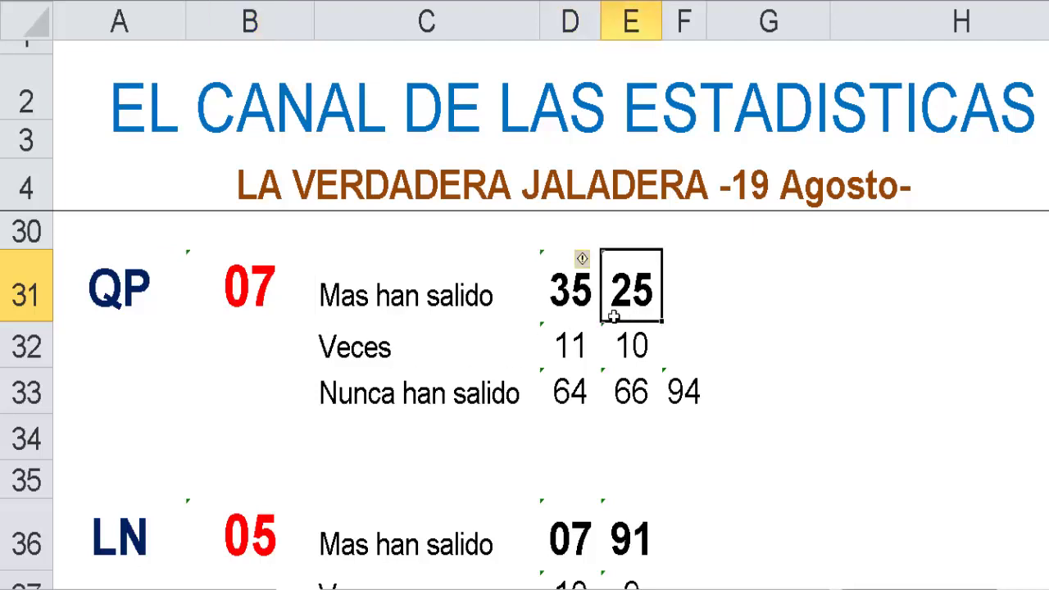
pyautogui.click(576, 308)
pyautogui.click(581, 346)
pyautogui.click(577, 305)
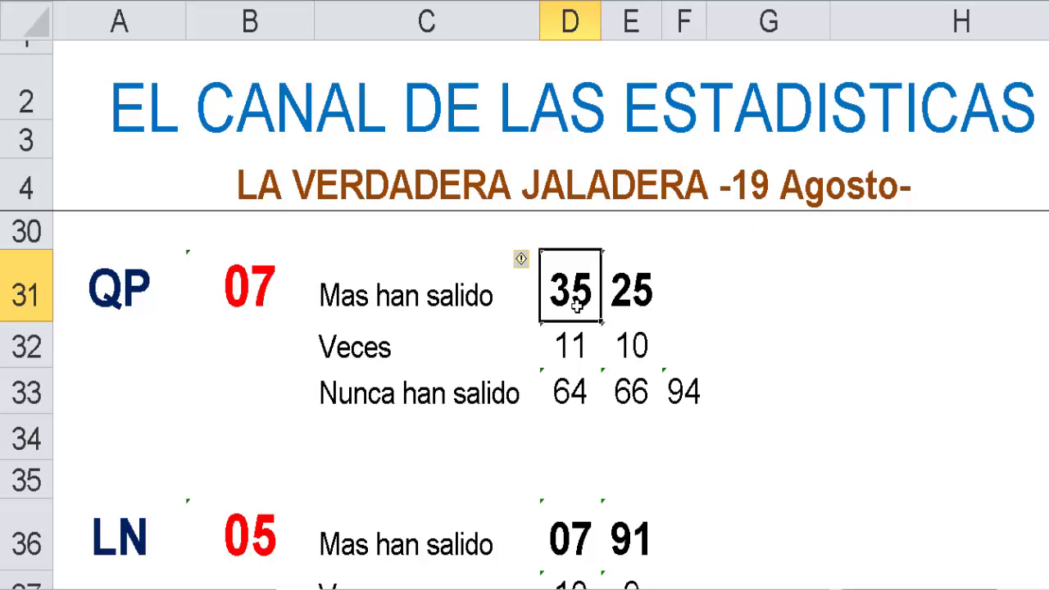
pyautogui.click(581, 361)
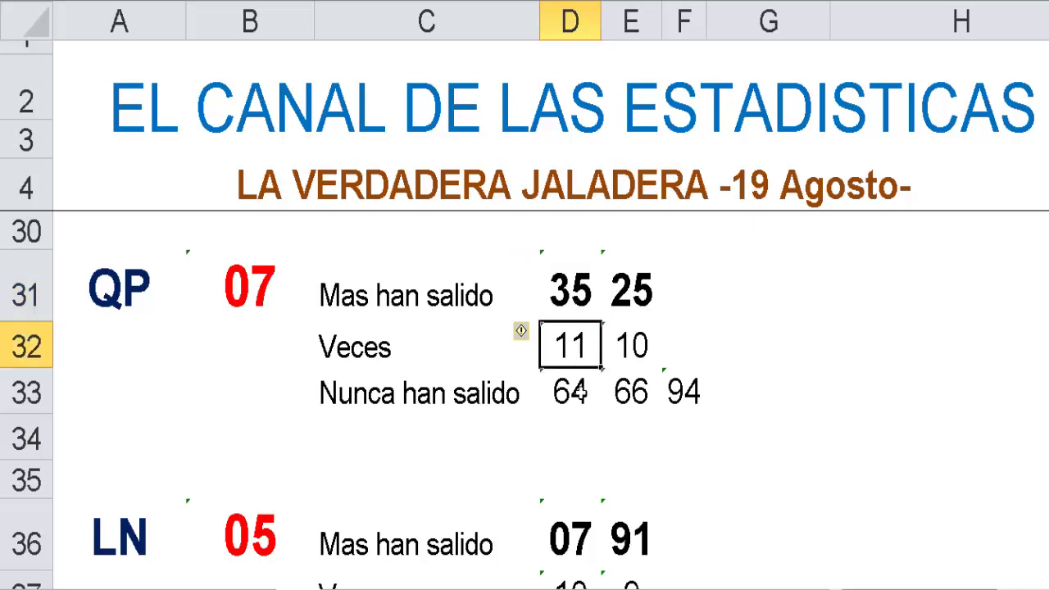
pyautogui.click(581, 407)
# Step: Review the most frequent companion numbers for LN 05 and their counts in rows 36 and 37
pyautogui.press('Down')
pyautogui.press('Down')
pyautogui.press('Down')
pyautogui.press('Down')
pyautogui.press('Down')
pyautogui.press('Down')
pyautogui.press('Down')
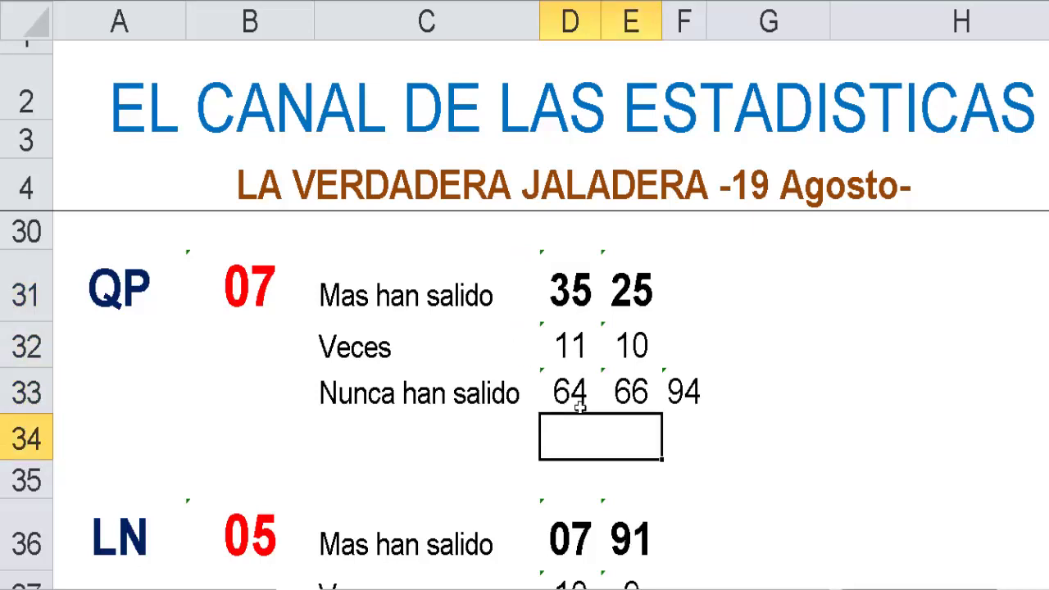
pyautogui.press('Down')
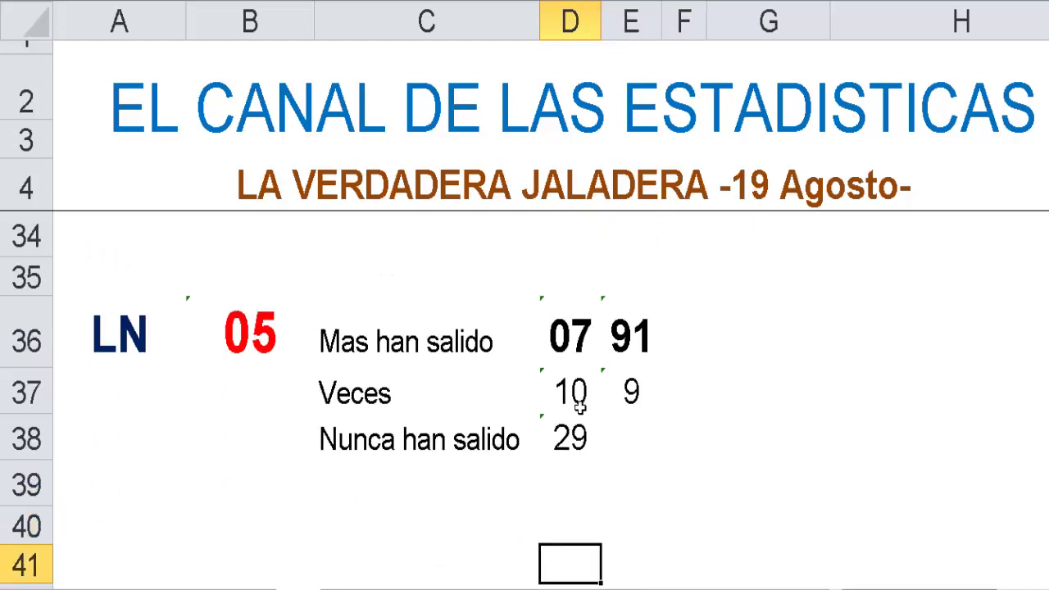
pyautogui.press('Up')
pyautogui.press('Up')
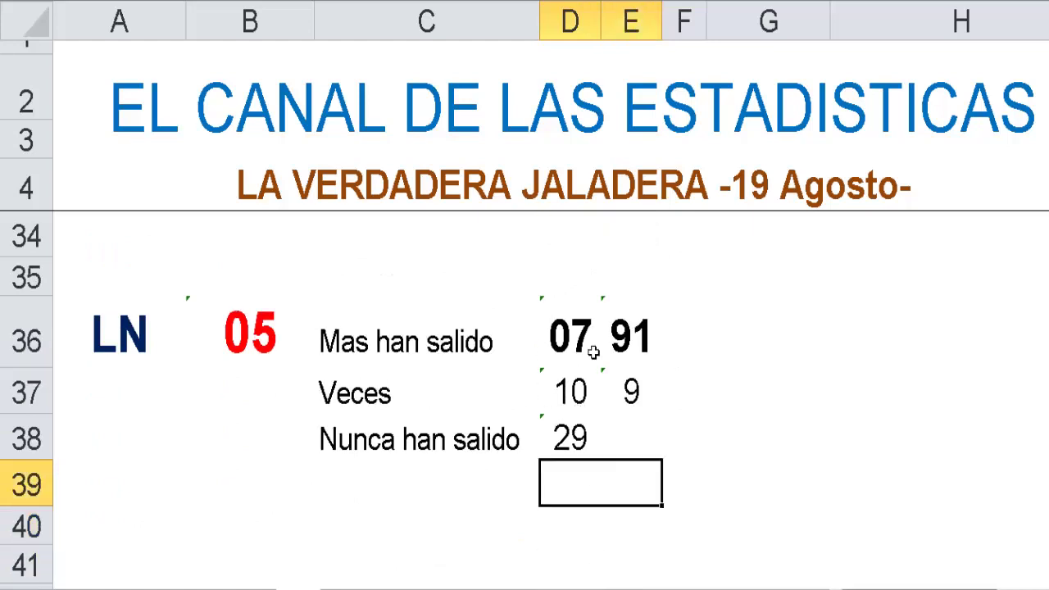
pyautogui.click(563, 344)
pyautogui.click(567, 398)
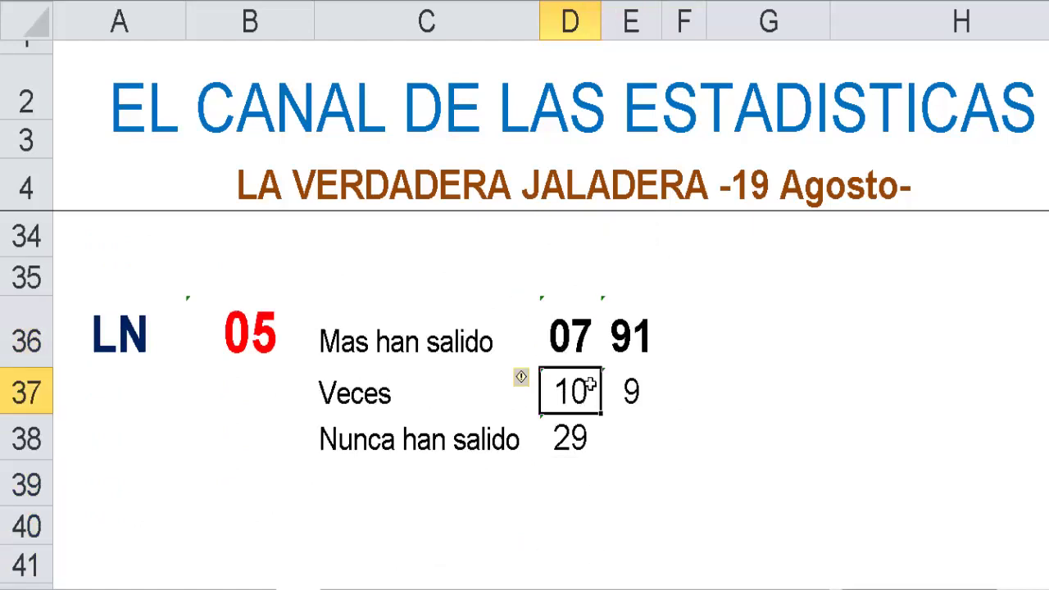
pyautogui.click(624, 365)
pyautogui.click(625, 396)
pyautogui.click(566, 396)
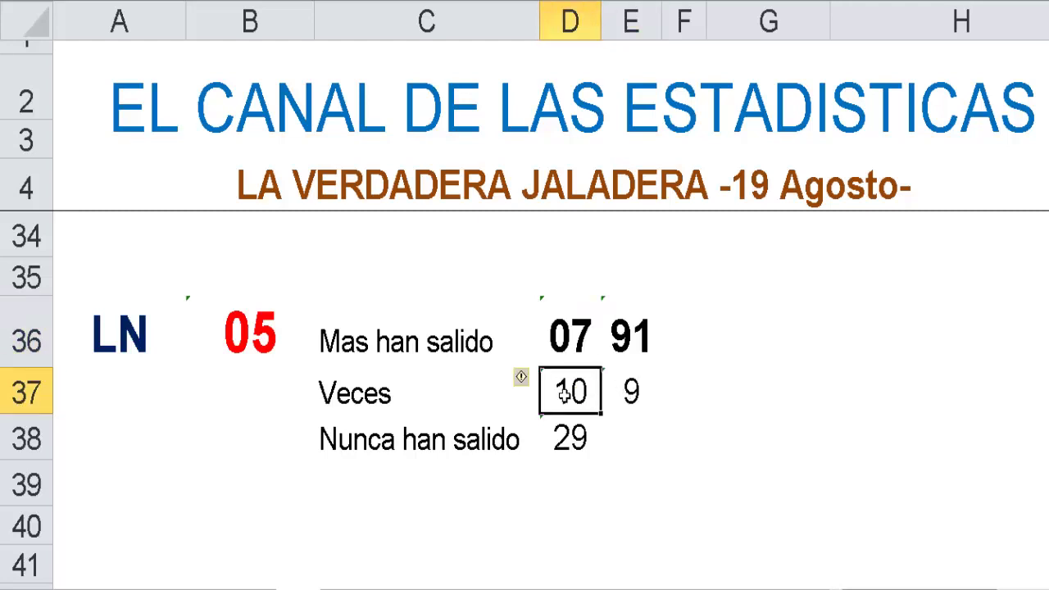
pyautogui.click(565, 339)
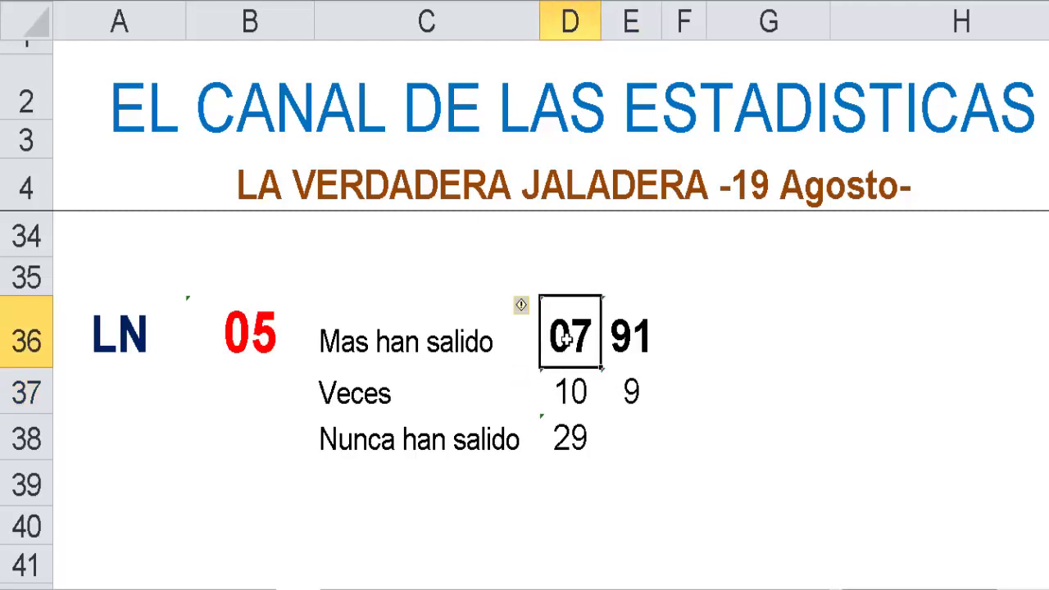